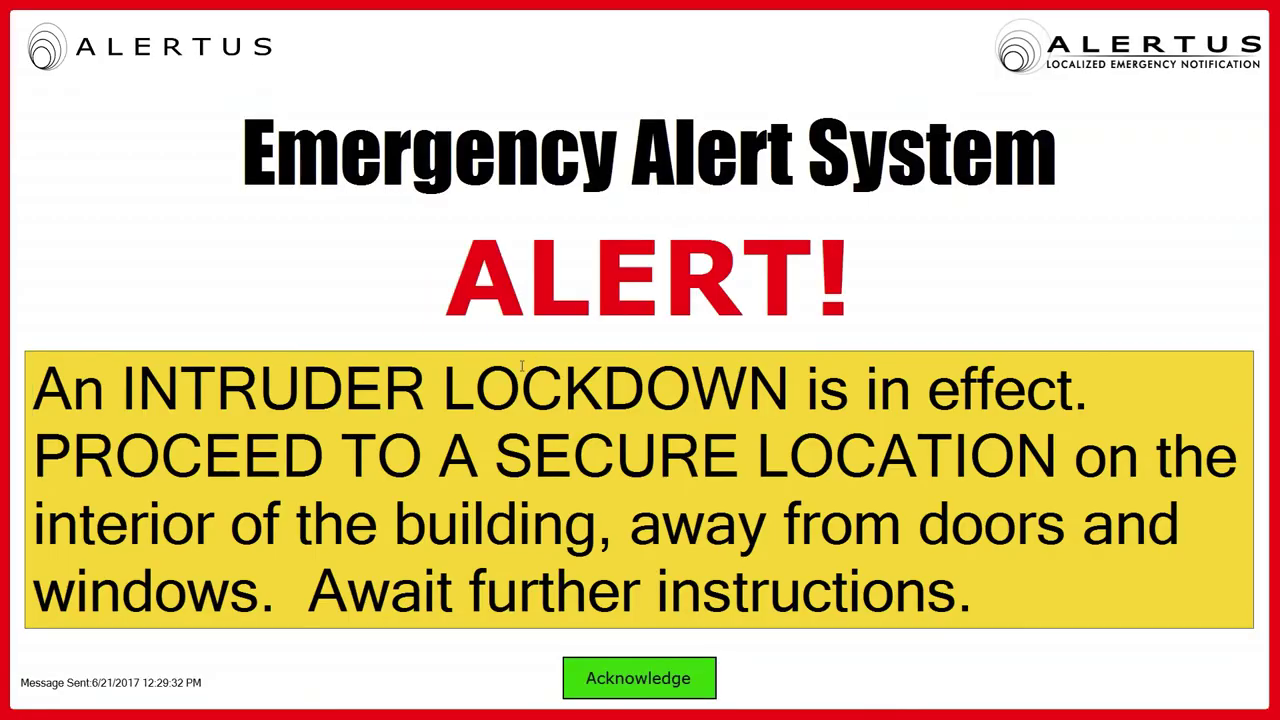
- Acknowledge the intruder lockdown popup and cancel active alert 5584
click(620, 686)
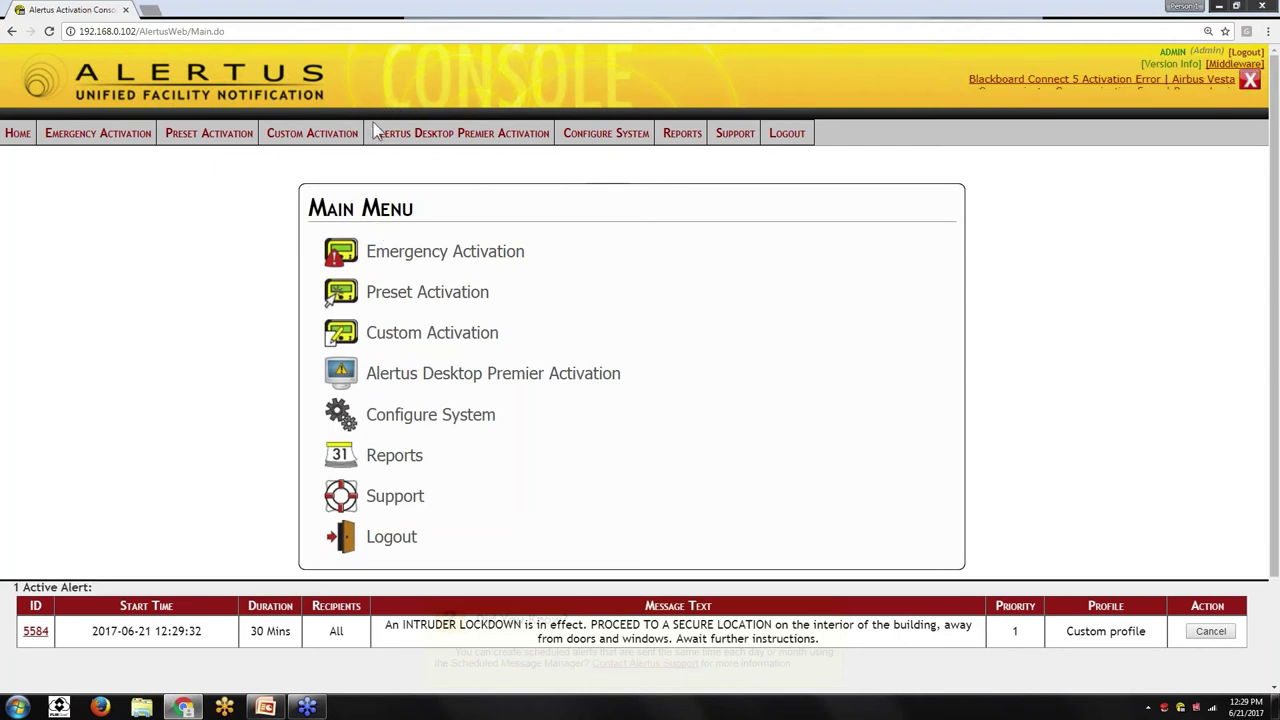
click(1214, 634)
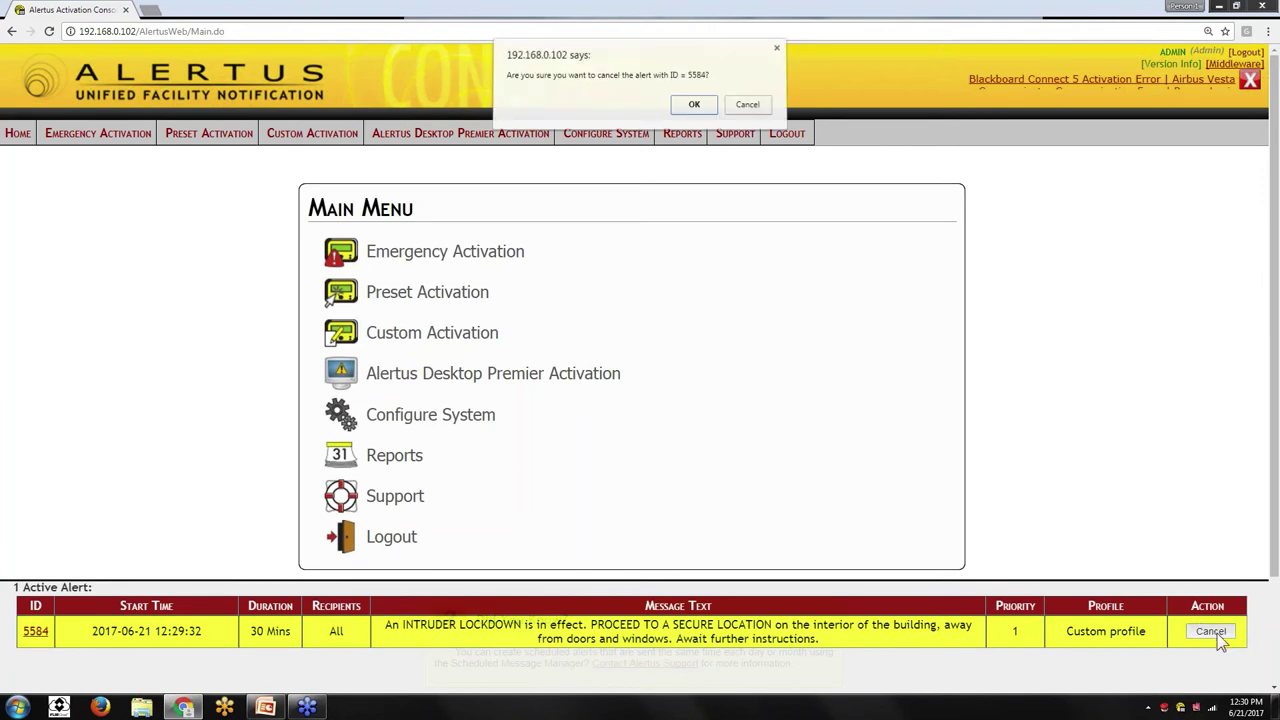
click(695, 108)
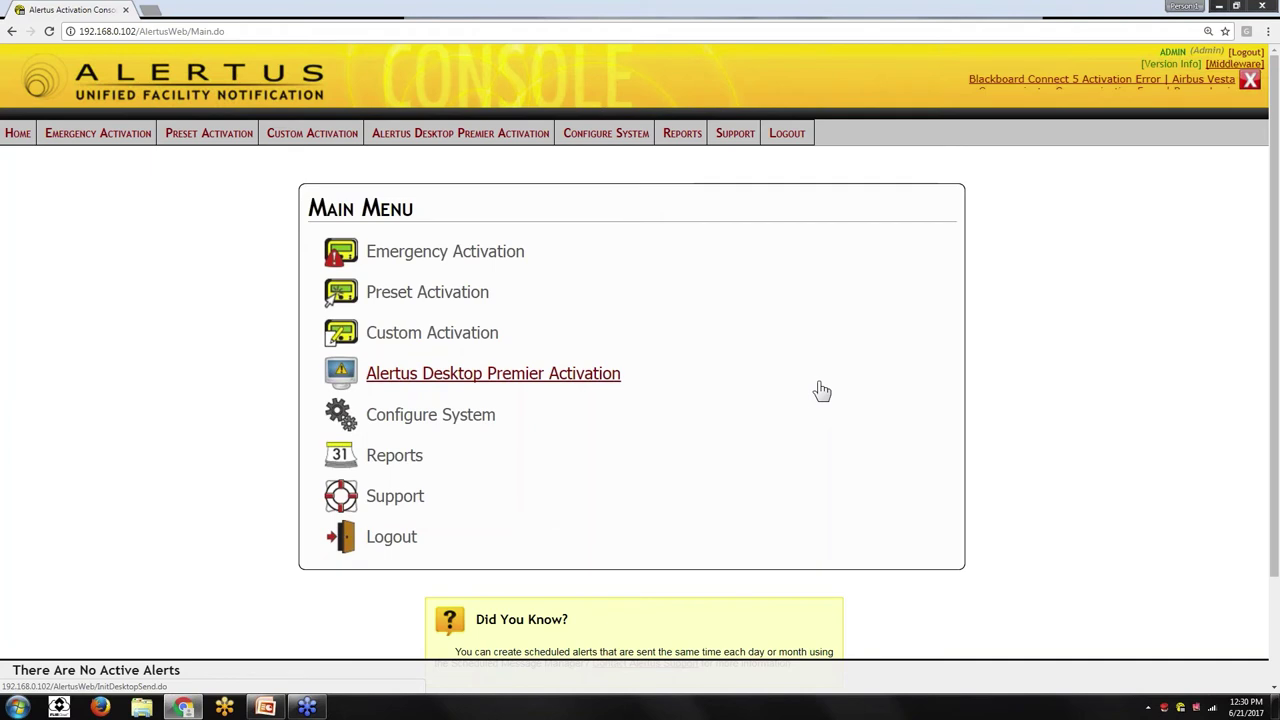
- Select the All Clear preset and review it: 5 minutes, priority 1, all 26 devices
click(661, 313)
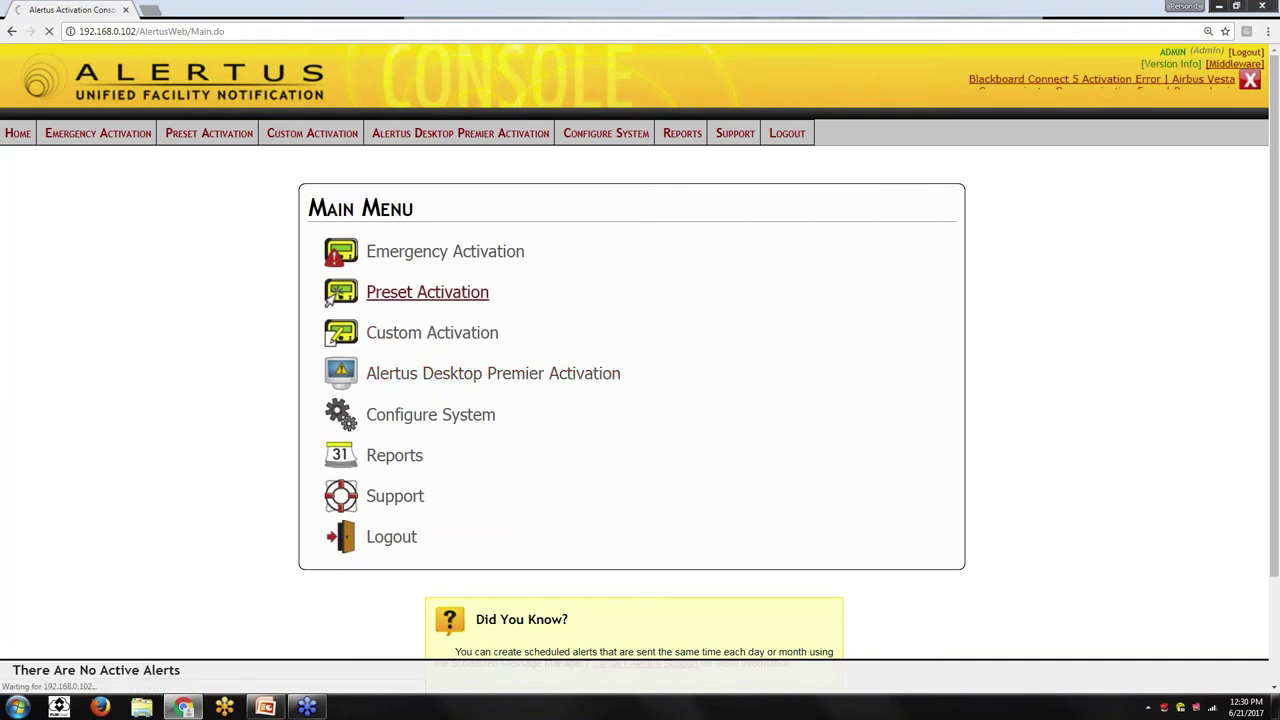
click(574, 376)
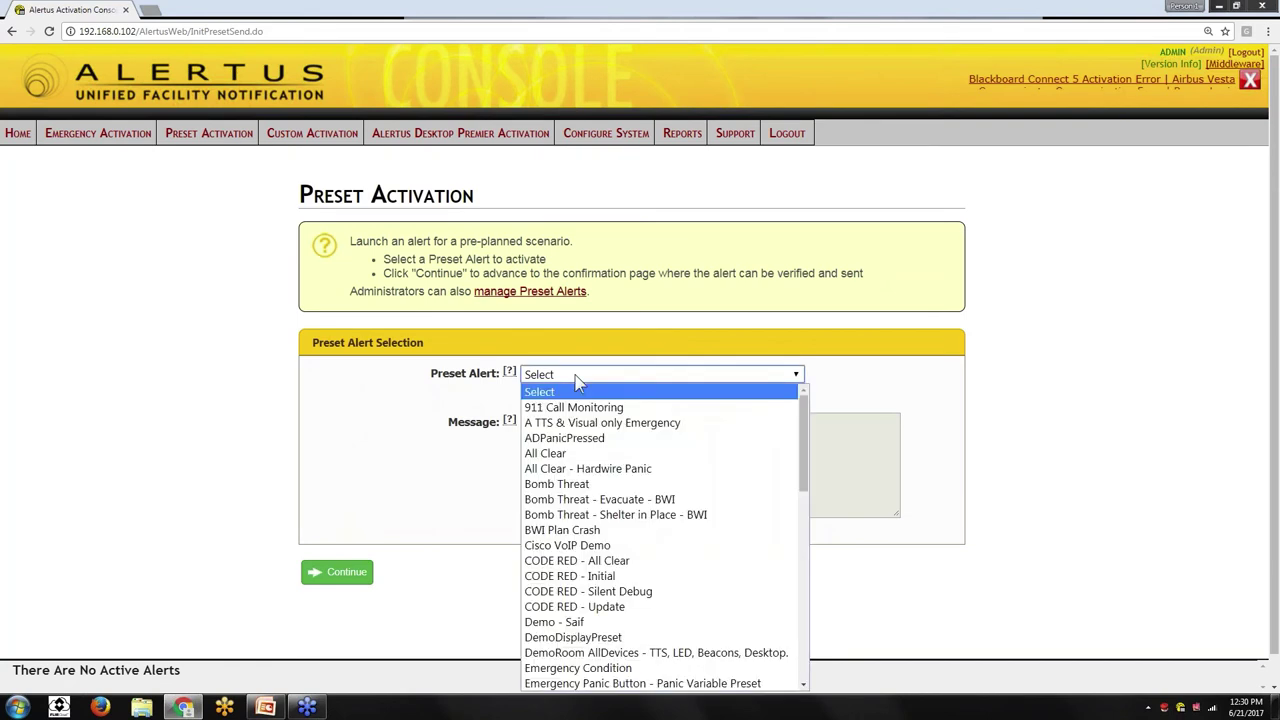
click(568, 456)
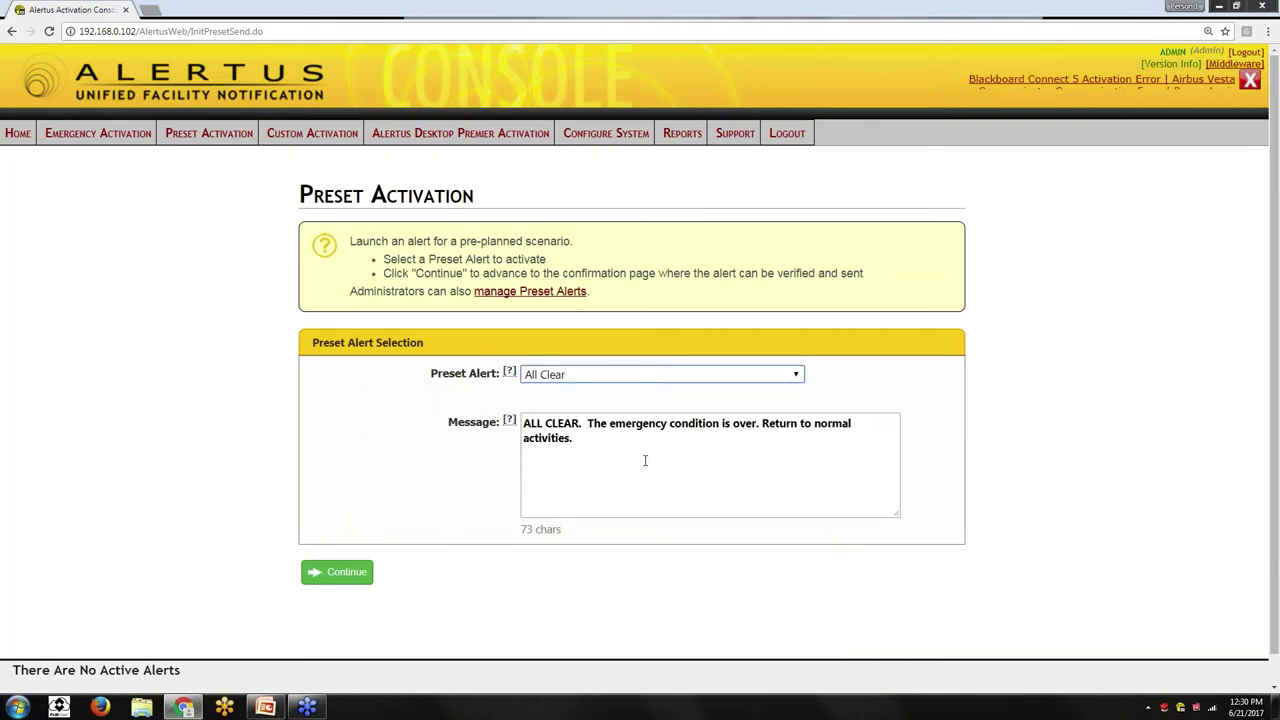
click(337, 577)
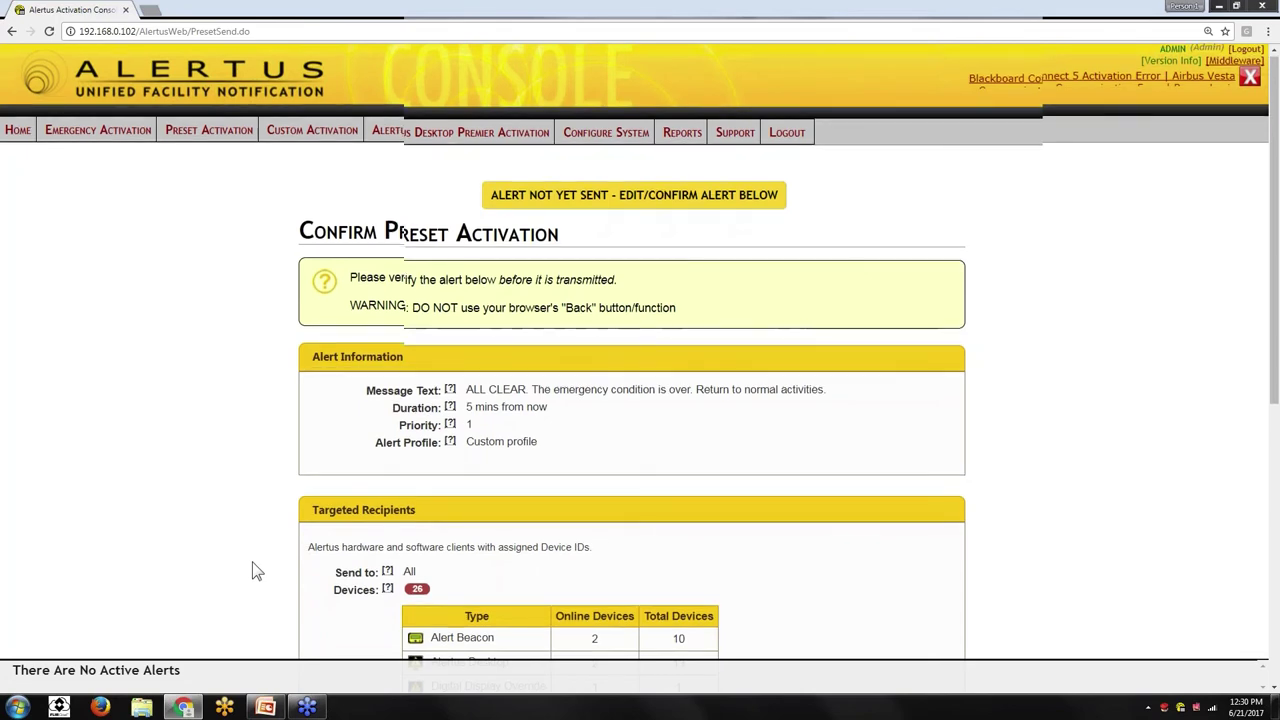
scroll(251, 569, down, 2)
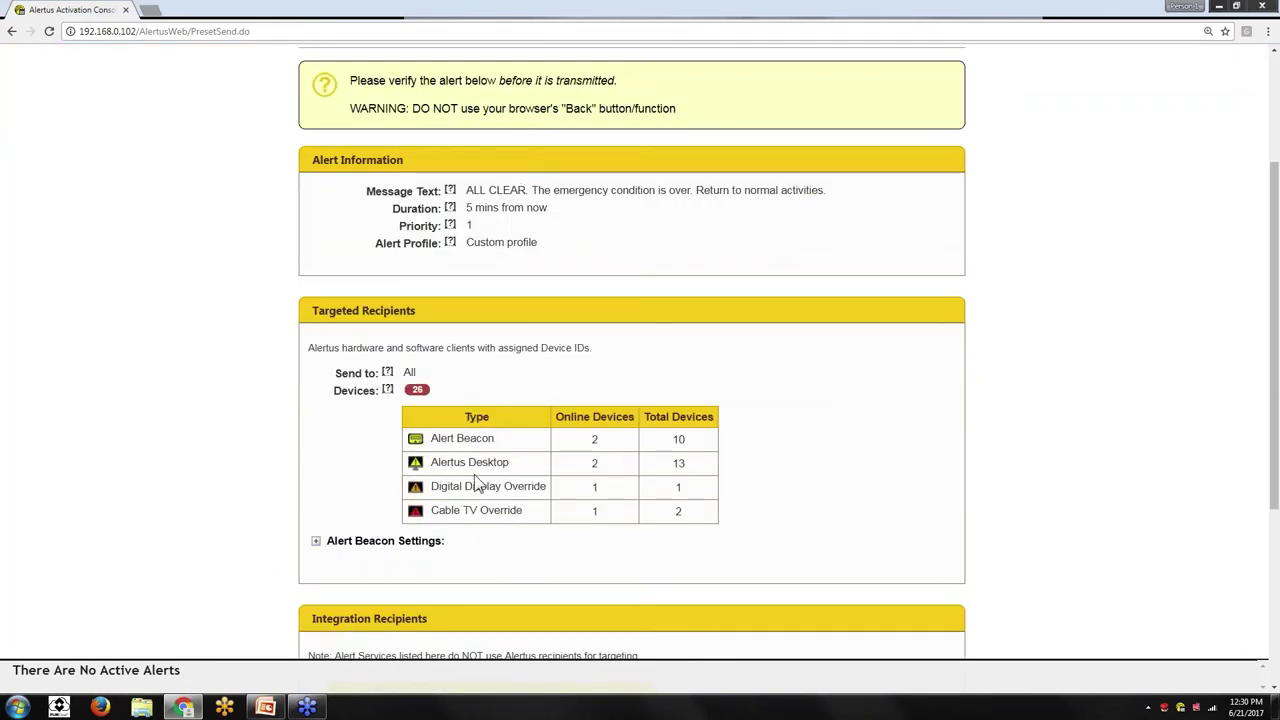
scroll(477, 483, down, 1)
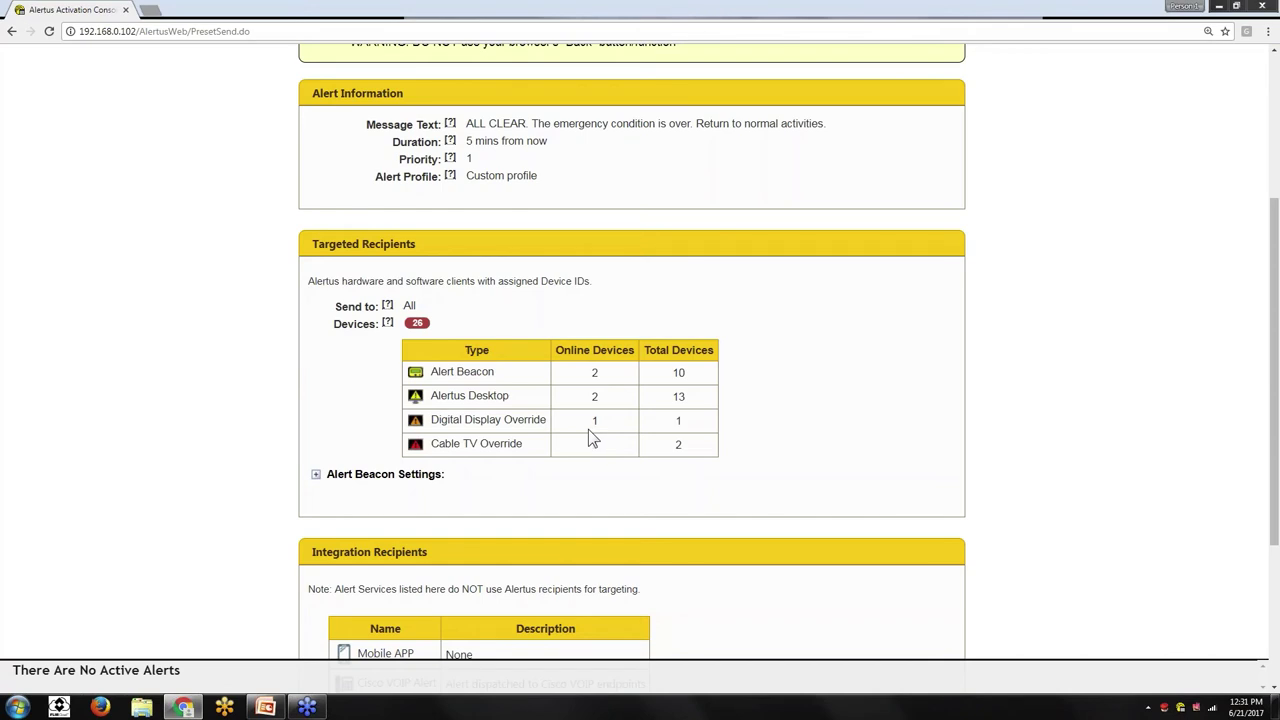
scroll(588, 429, down, 2)
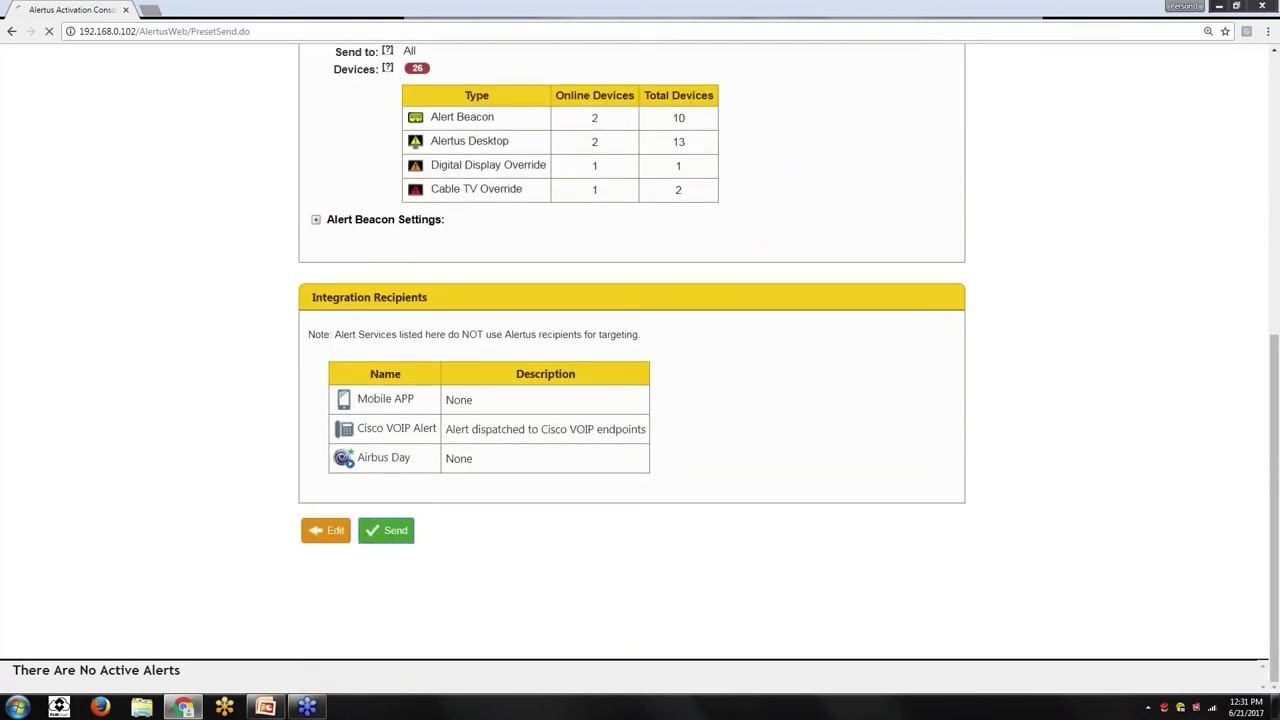
- Send the All Clear alert, acknowledge its popup, then cancel alert 5585
click(386, 585)
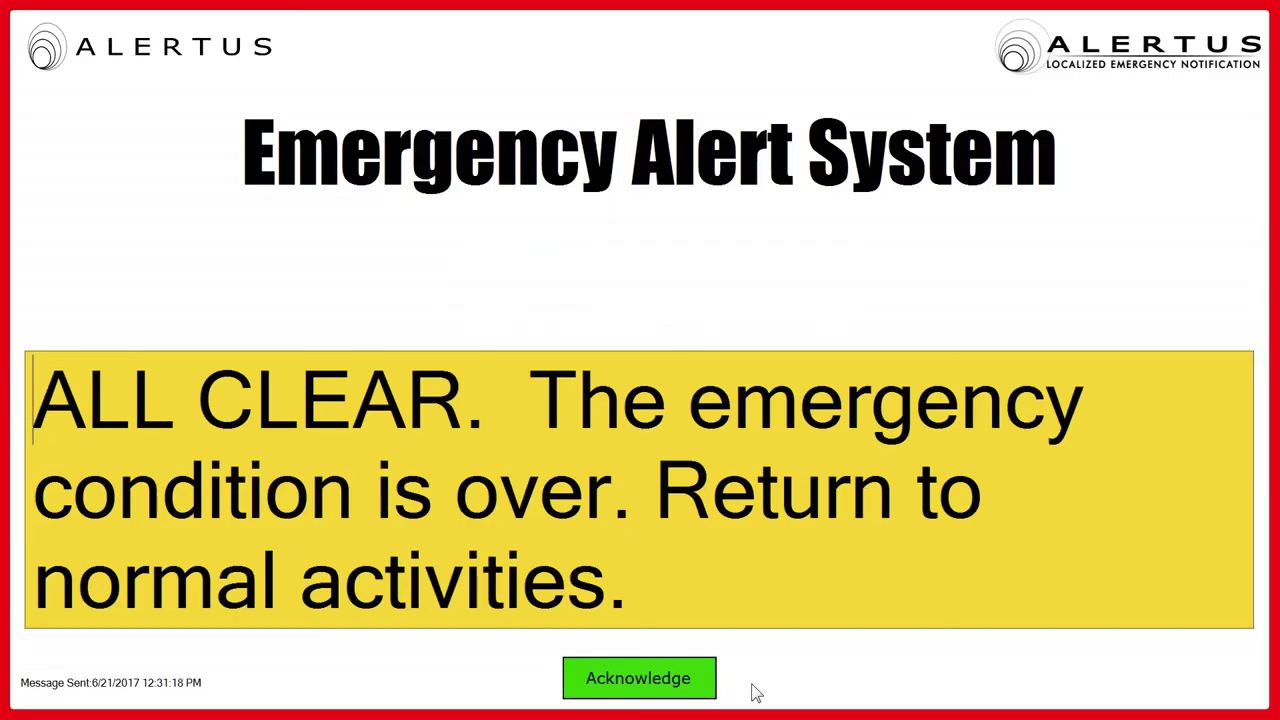
click(690, 680)
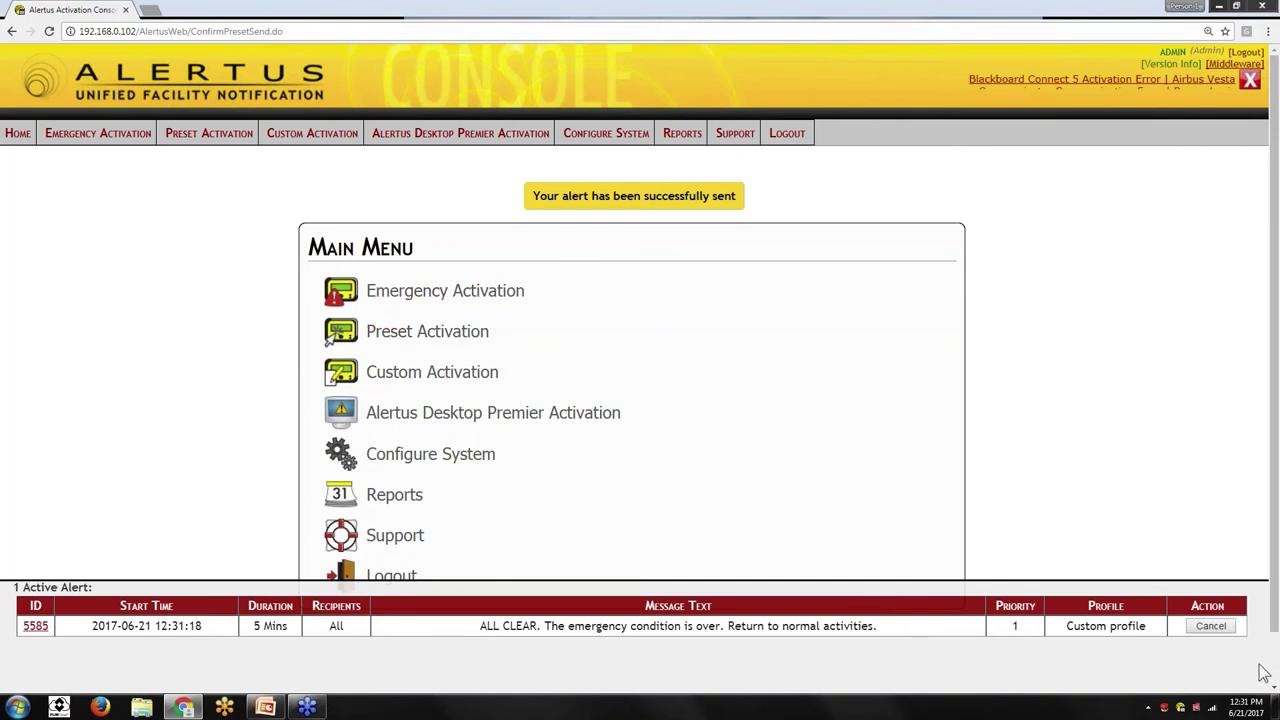
click(1211, 626)
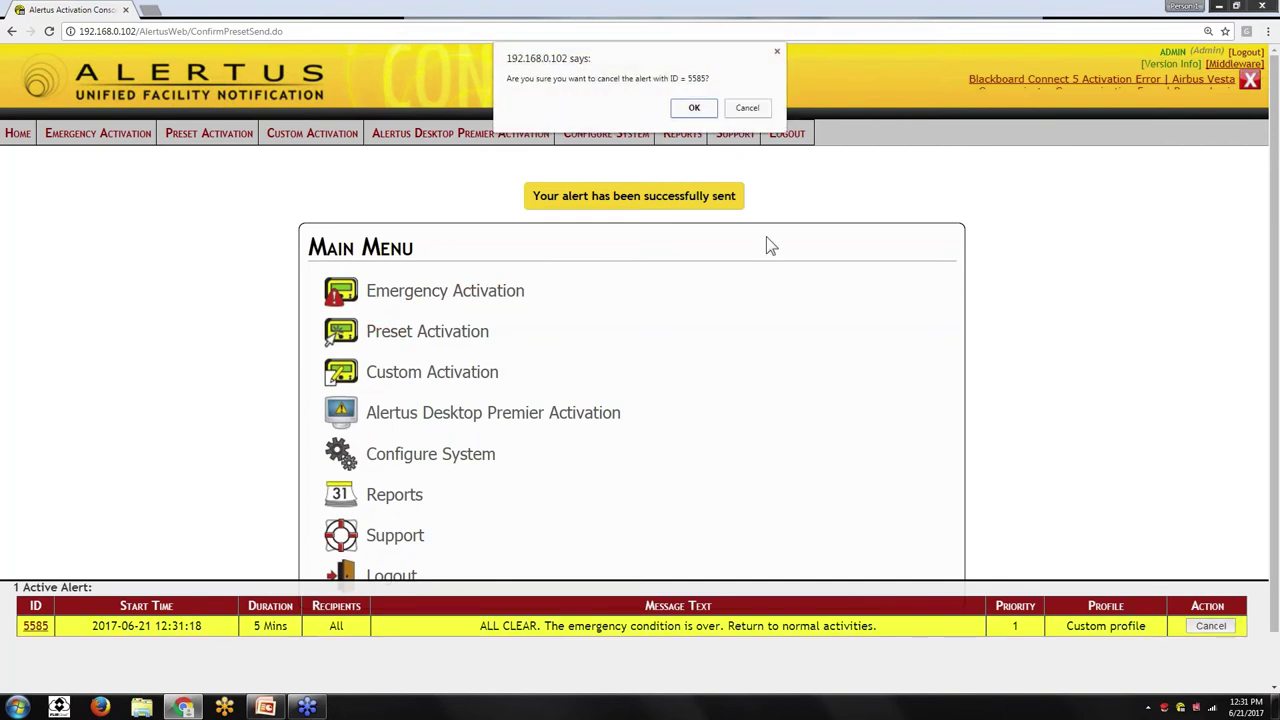
click(694, 108)
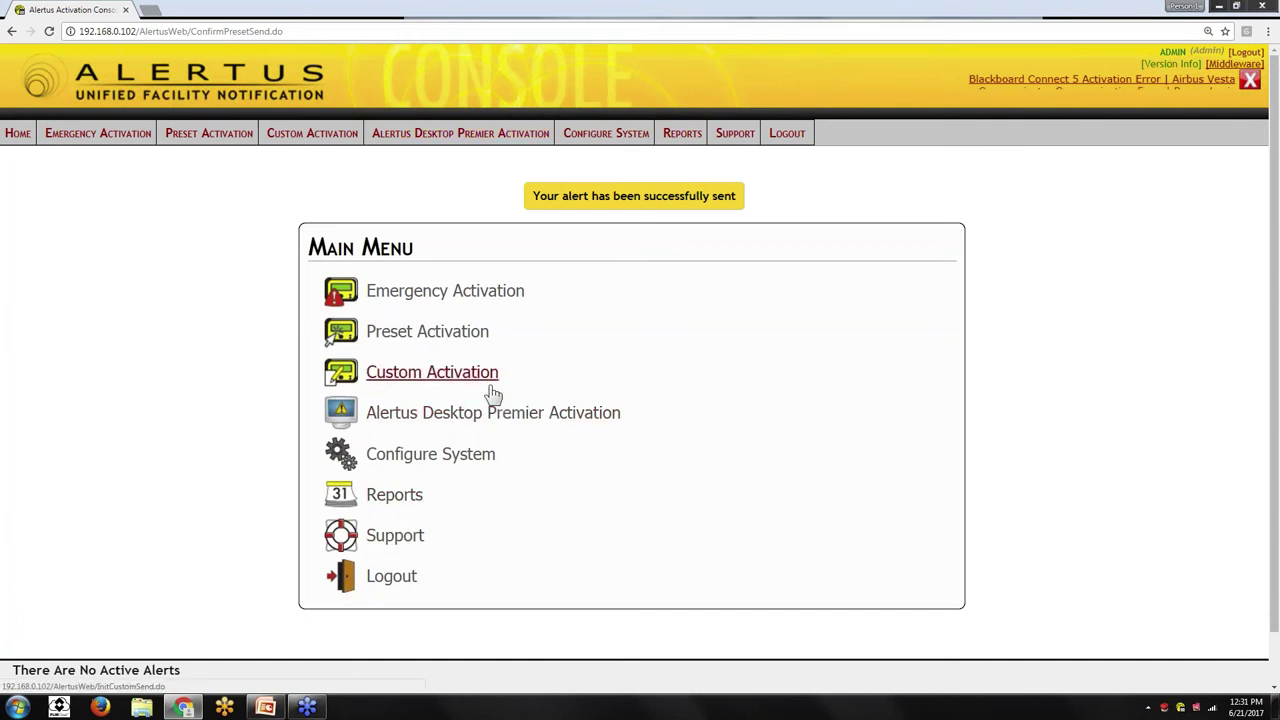
- Start a custom alert using the Bomb Threat message for all recipient groups
mouse_move(486, 389)
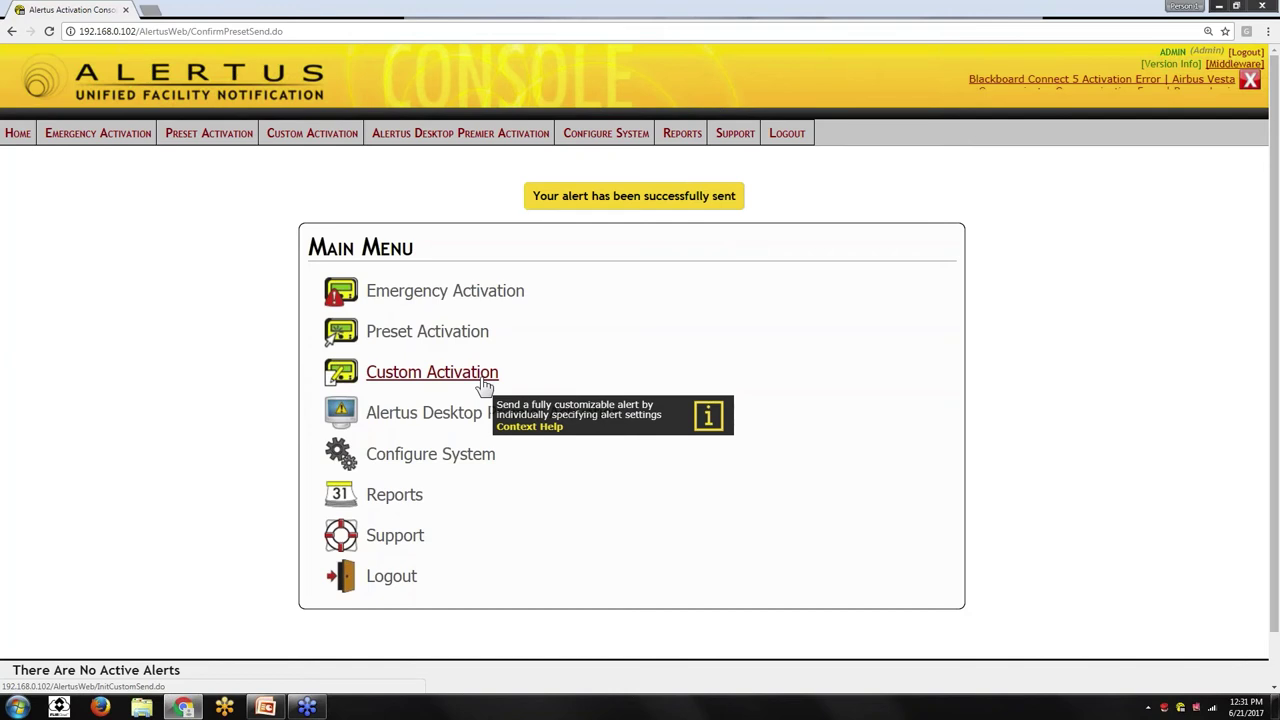
click(485, 380)
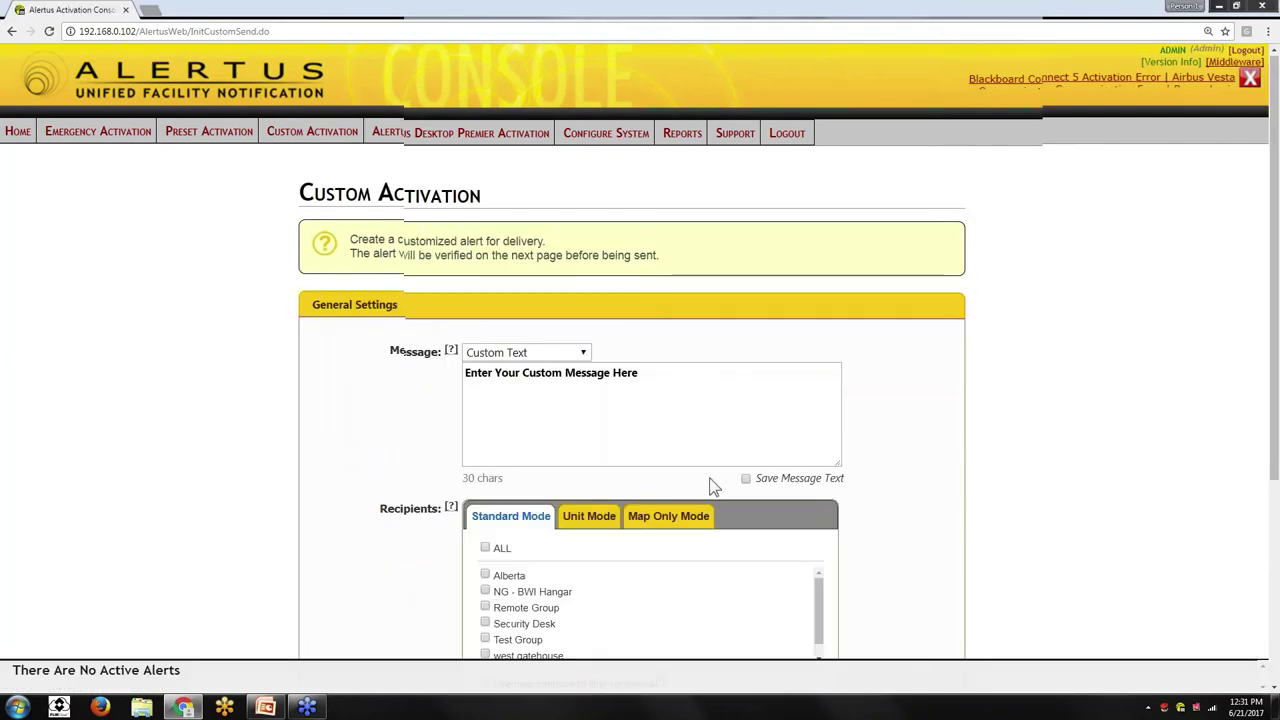
scroll(710, 487, down, 3)
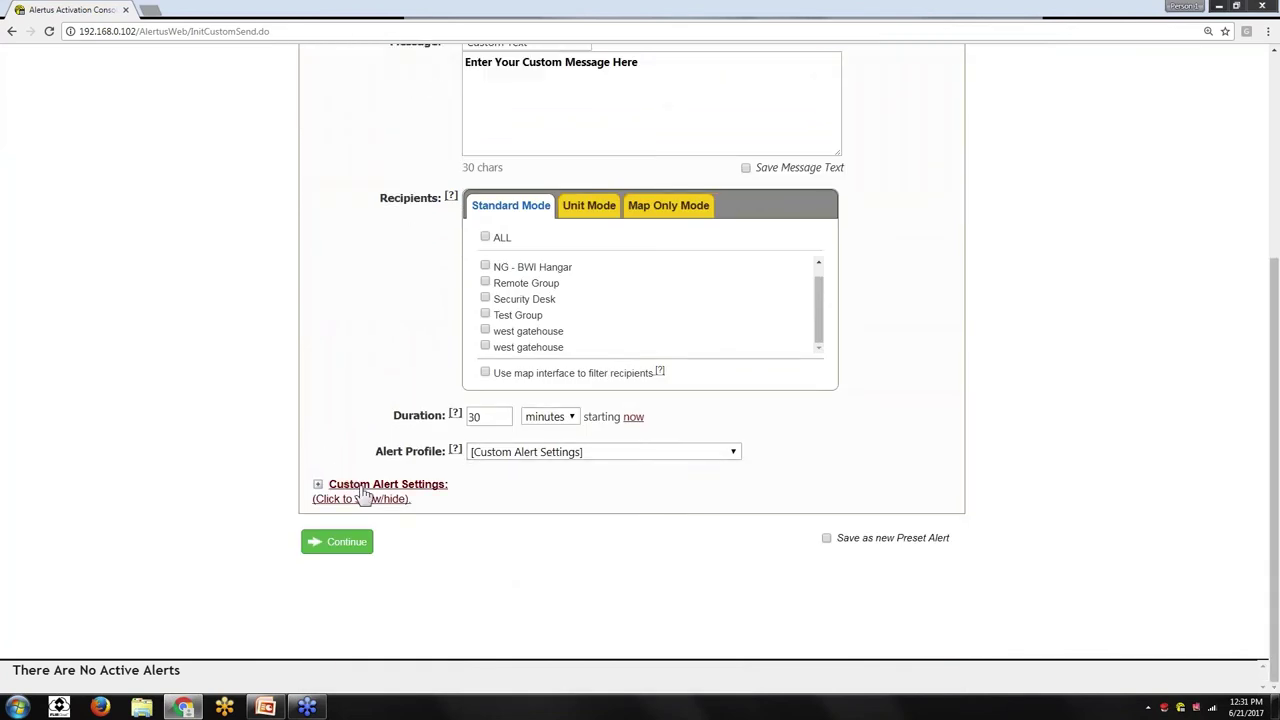
click(365, 494)
scroll(665, 507, down, 2)
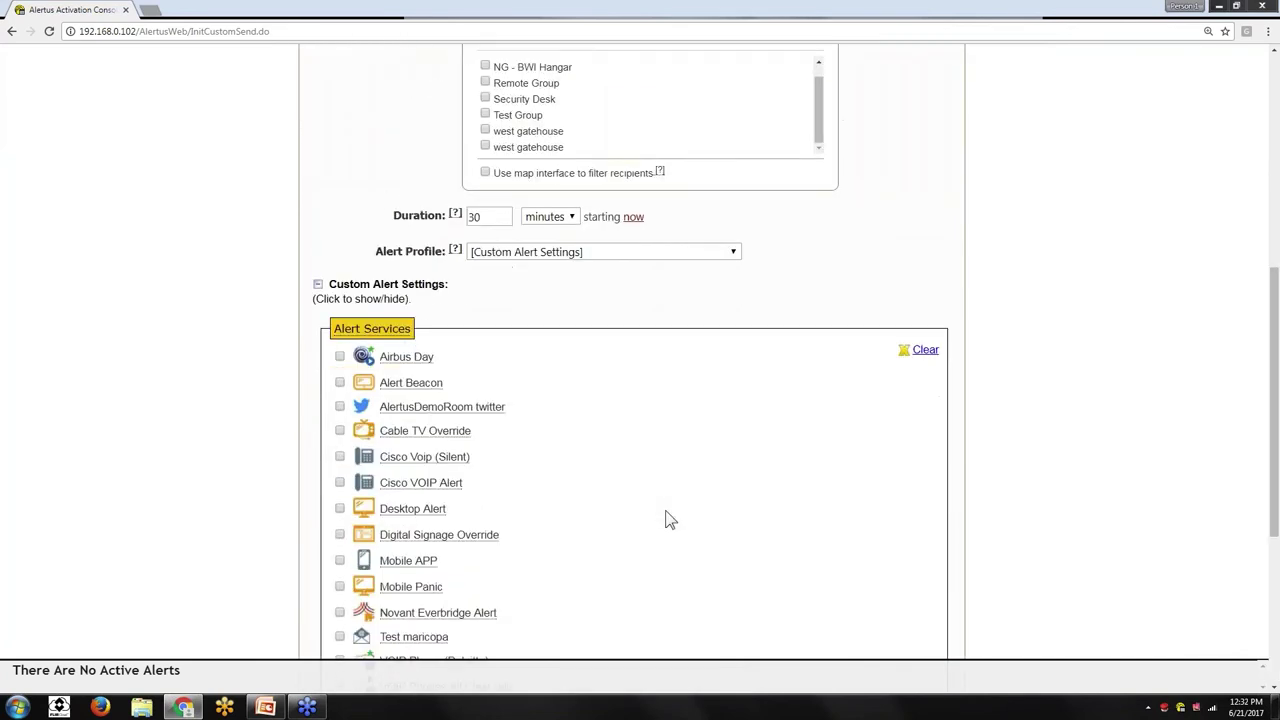
scroll(668, 518, up, 3)
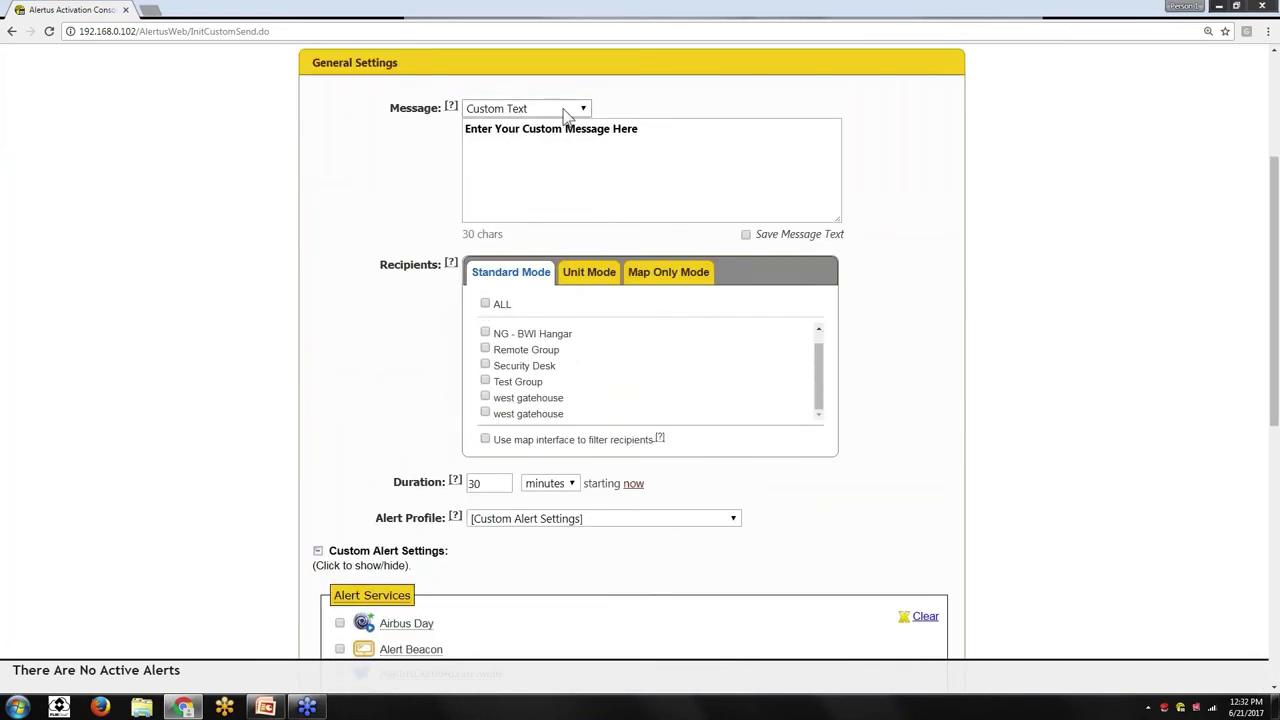
click(565, 110)
click(540, 153)
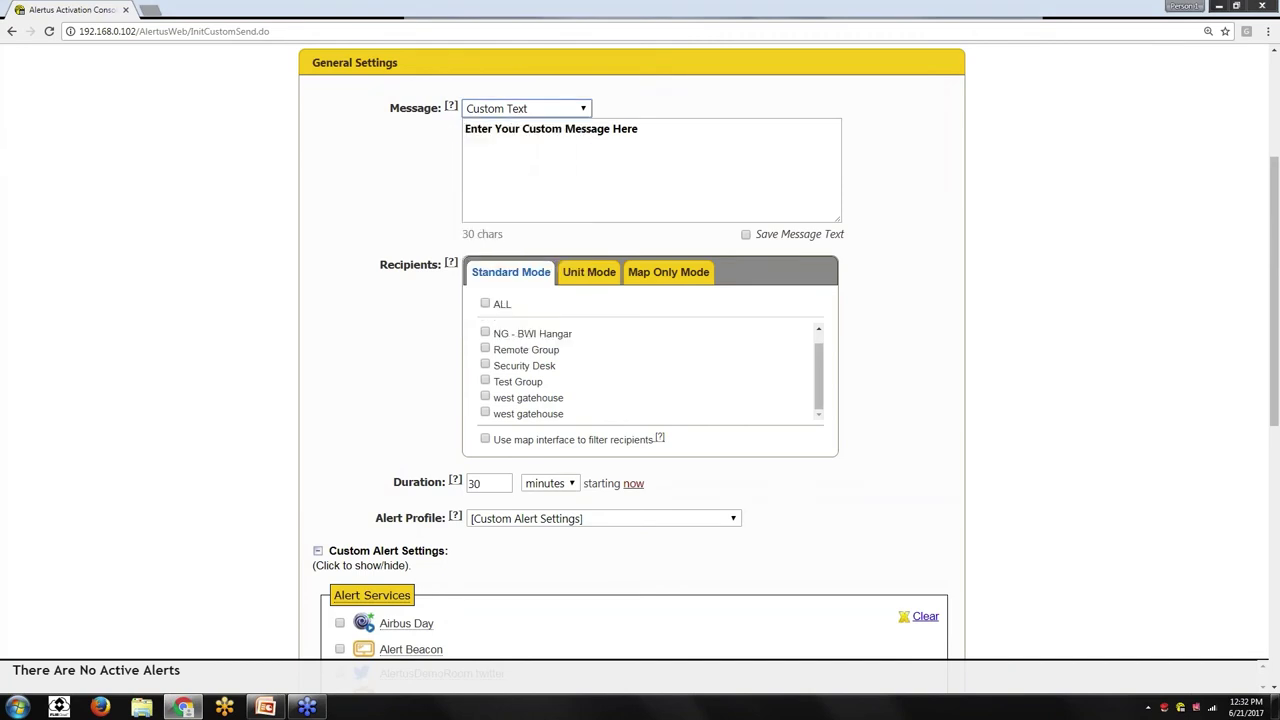
click(485, 303)
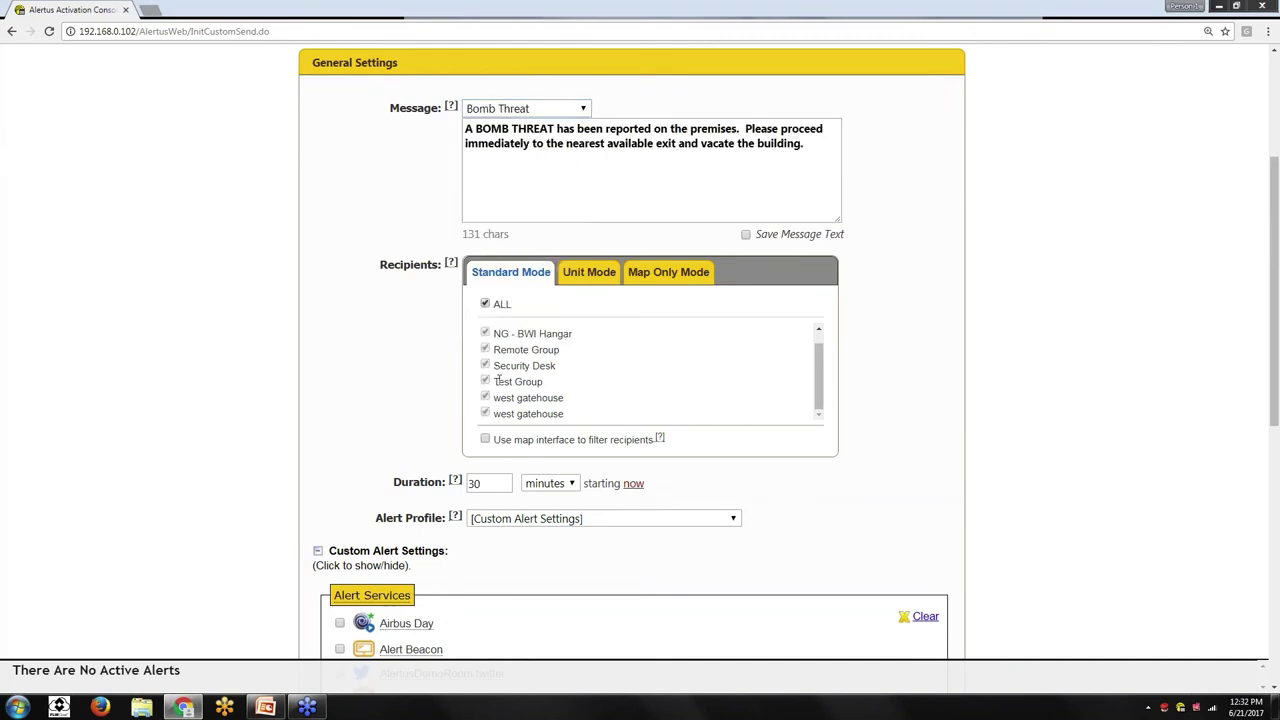
- Enable Cable TV Override and Digital Signage Override under Alert Services
scroll(495, 381, down, 2)
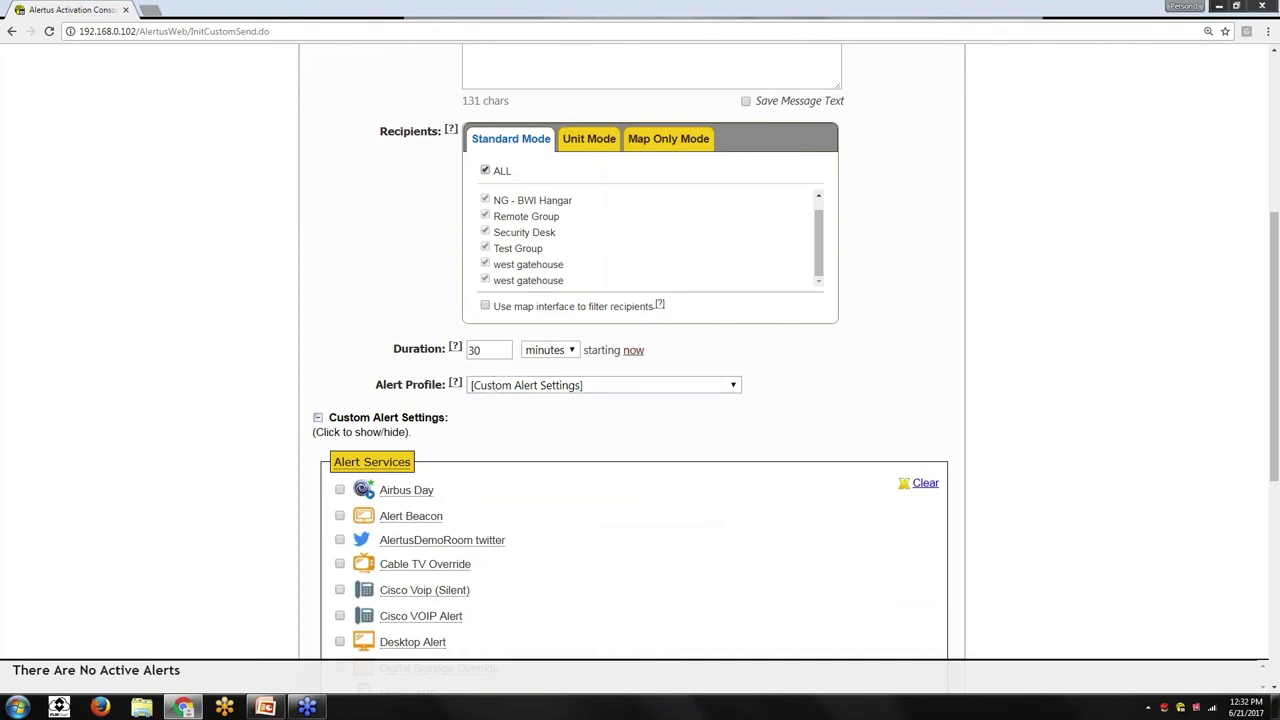
scroll(420, 485, down, 1)
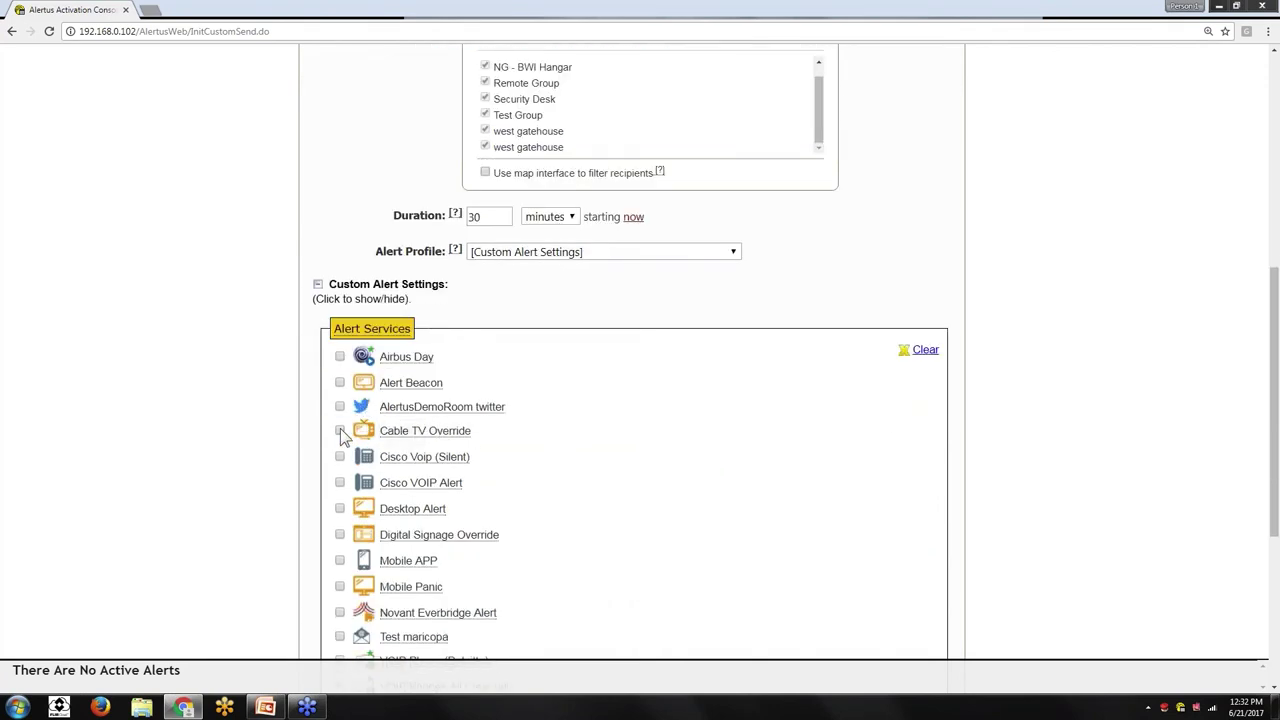
click(338, 431)
click(340, 536)
click(339, 536)
click(339, 535)
scroll(641, 472, up, 4)
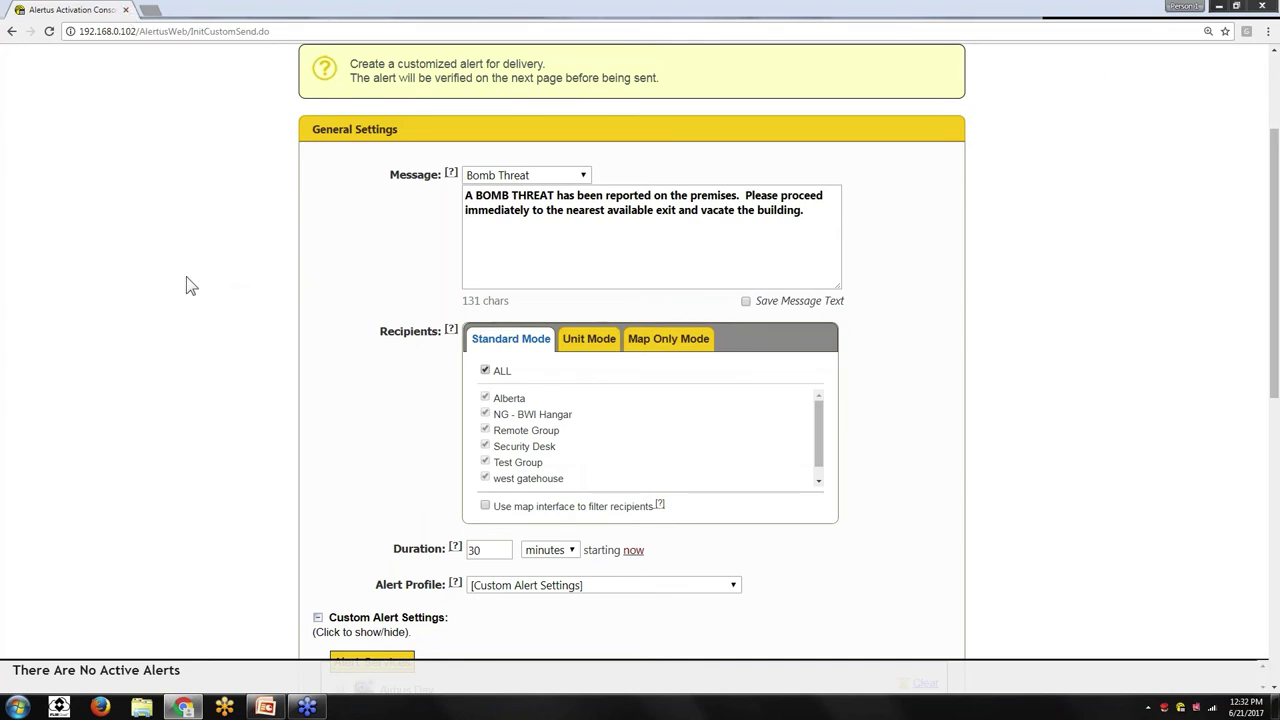
scroll(188, 284, up, 2)
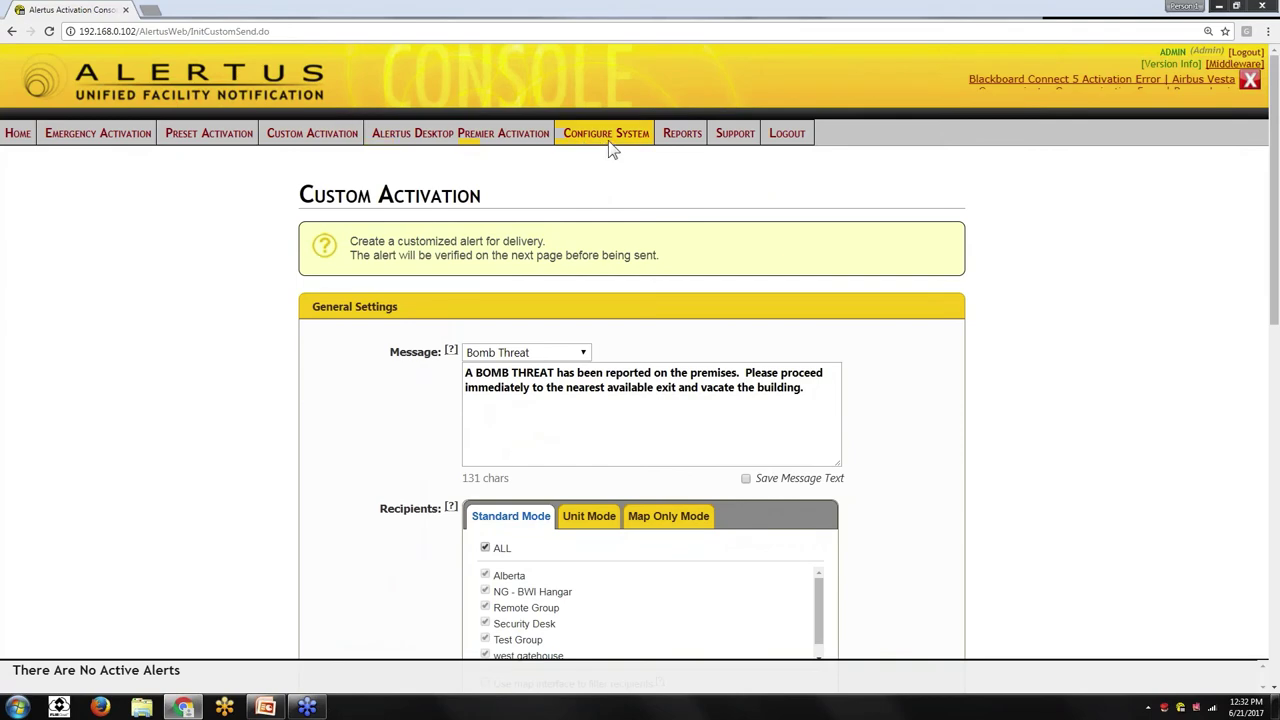
- In Reports > Alert History, expand alert #5585's profile and highlight its Override services
click(676, 136)
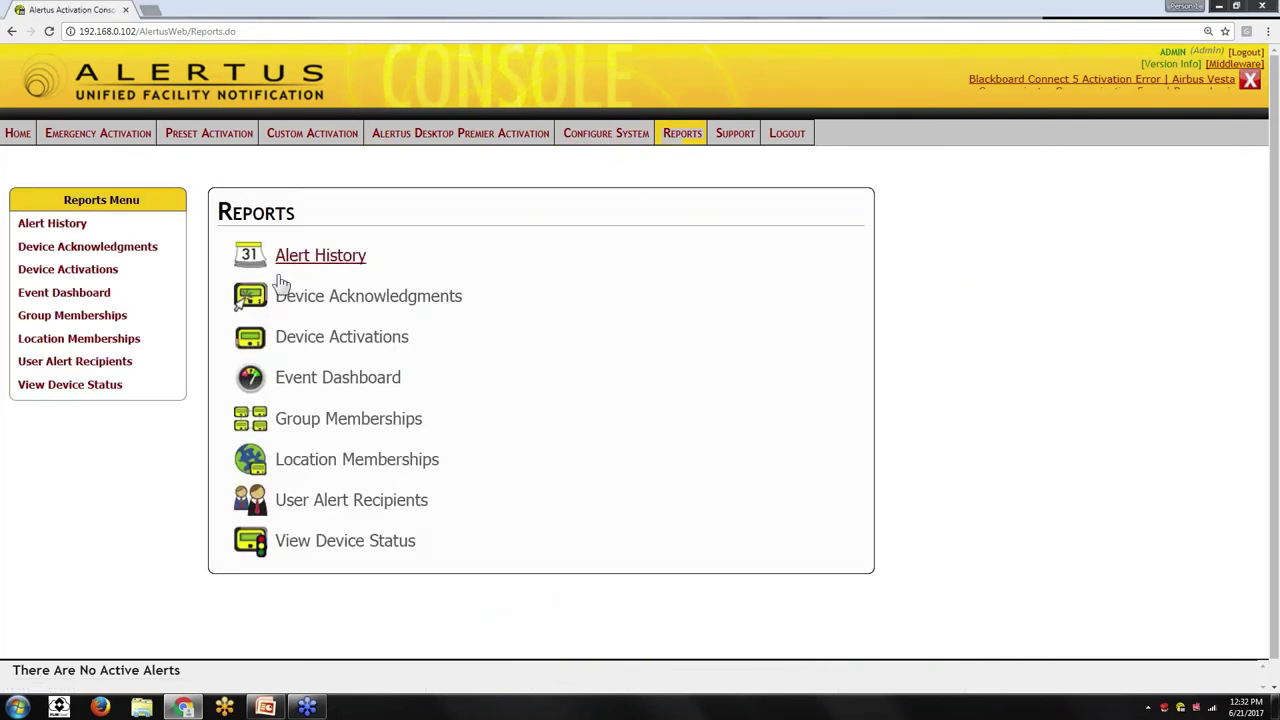
click(287, 264)
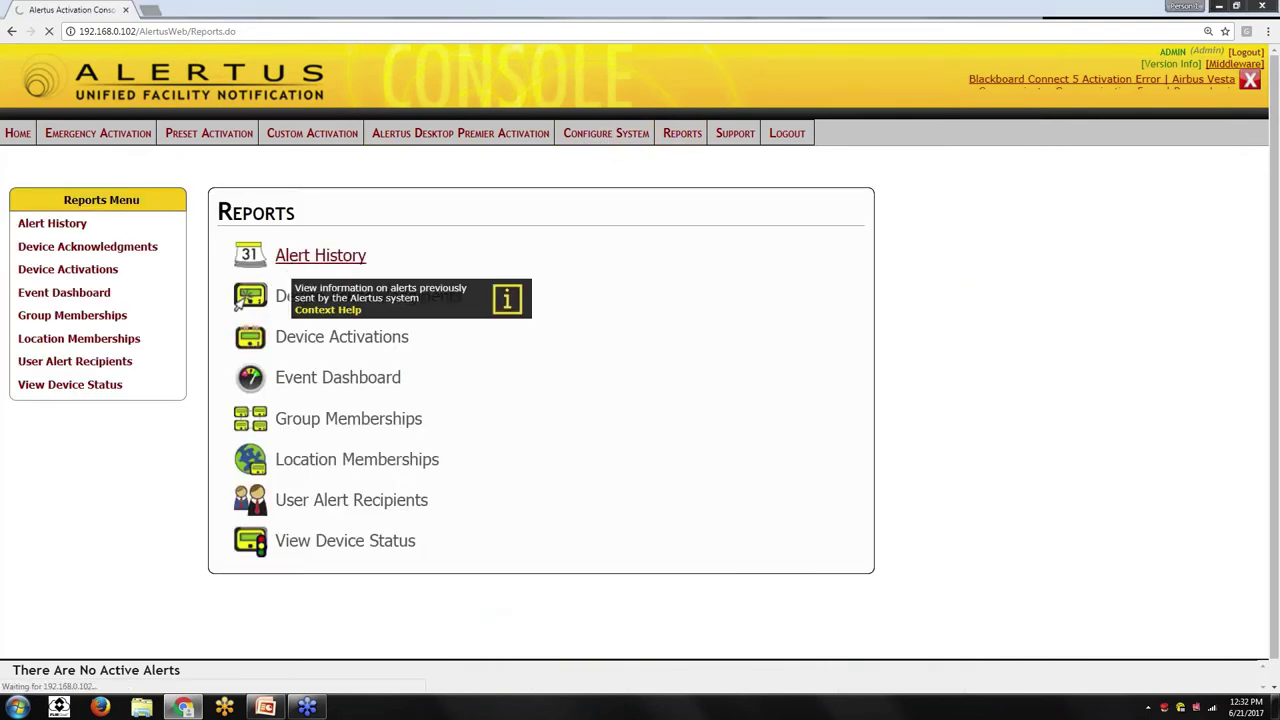
scroll(371, 400, down, 1)
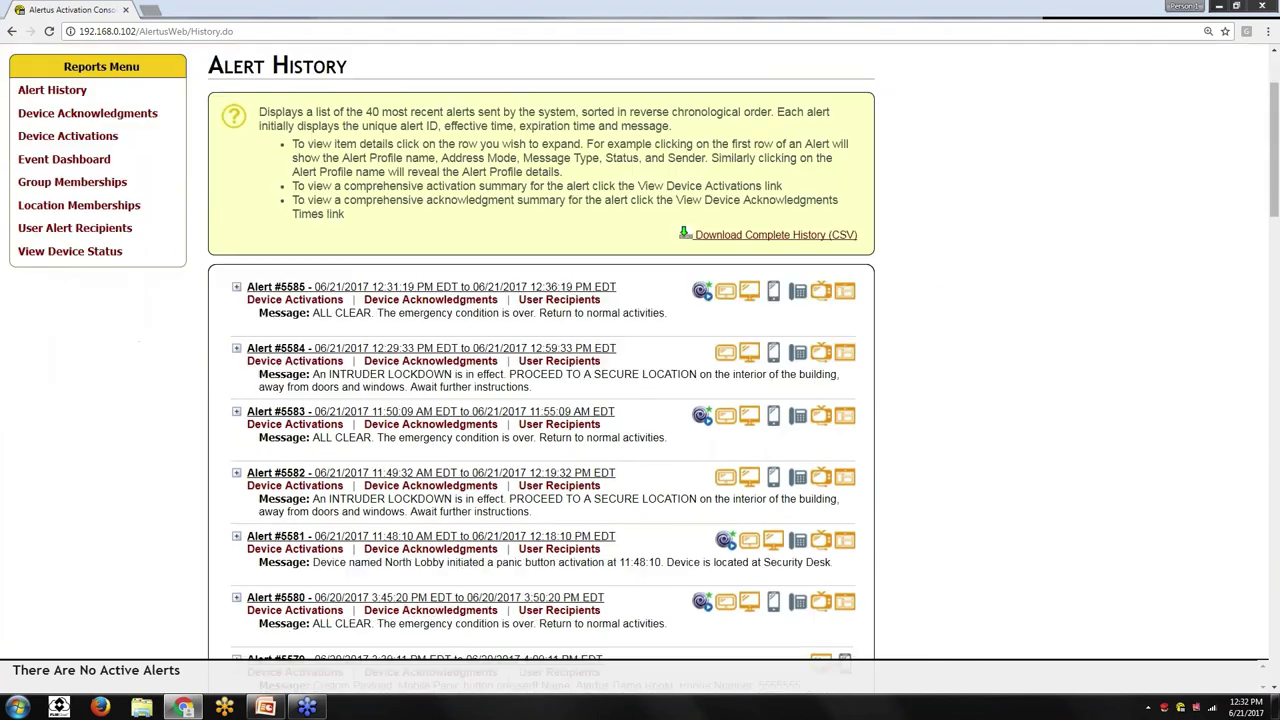
click(237, 289)
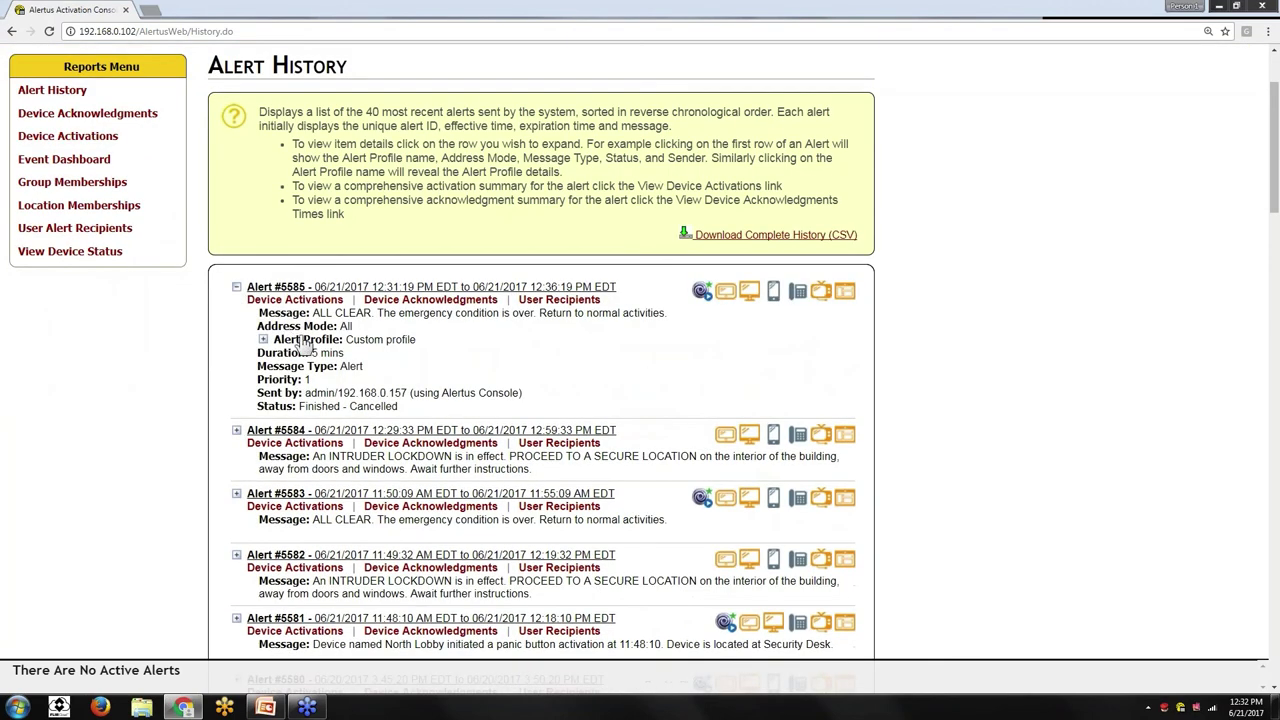
click(263, 340)
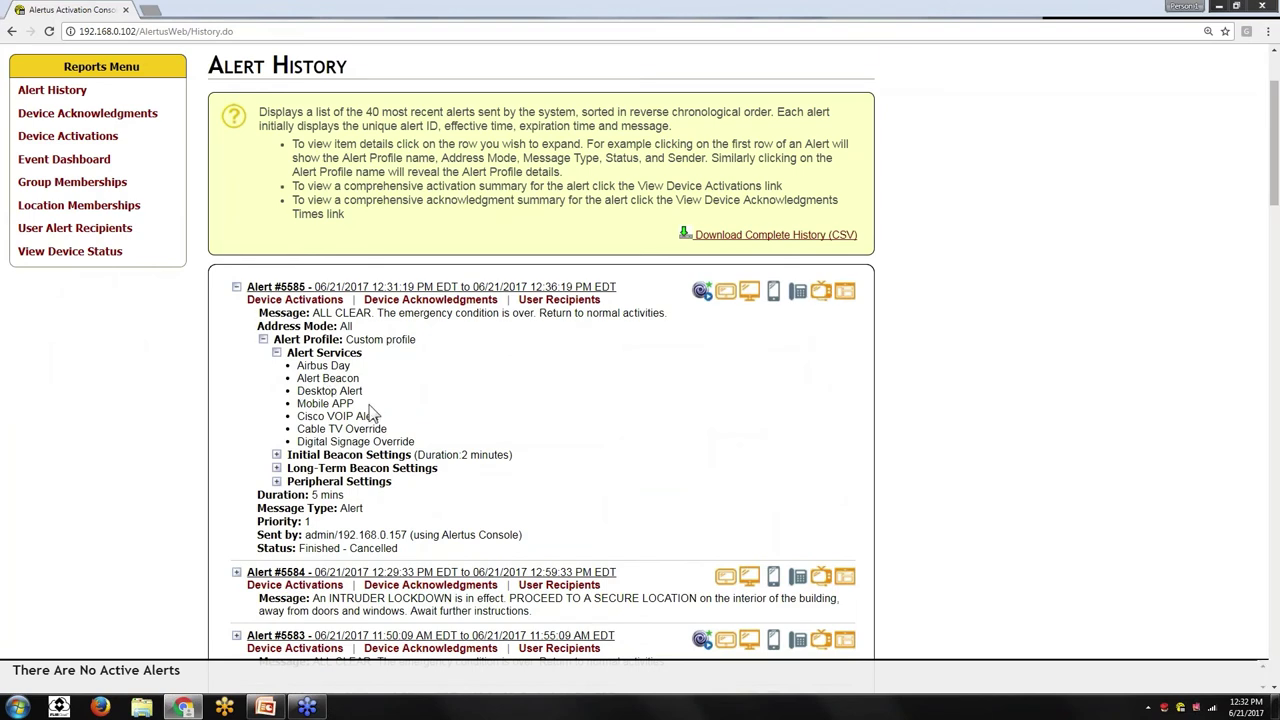
drag(403, 432, 318, 428)
drag(436, 448, 295, 446)
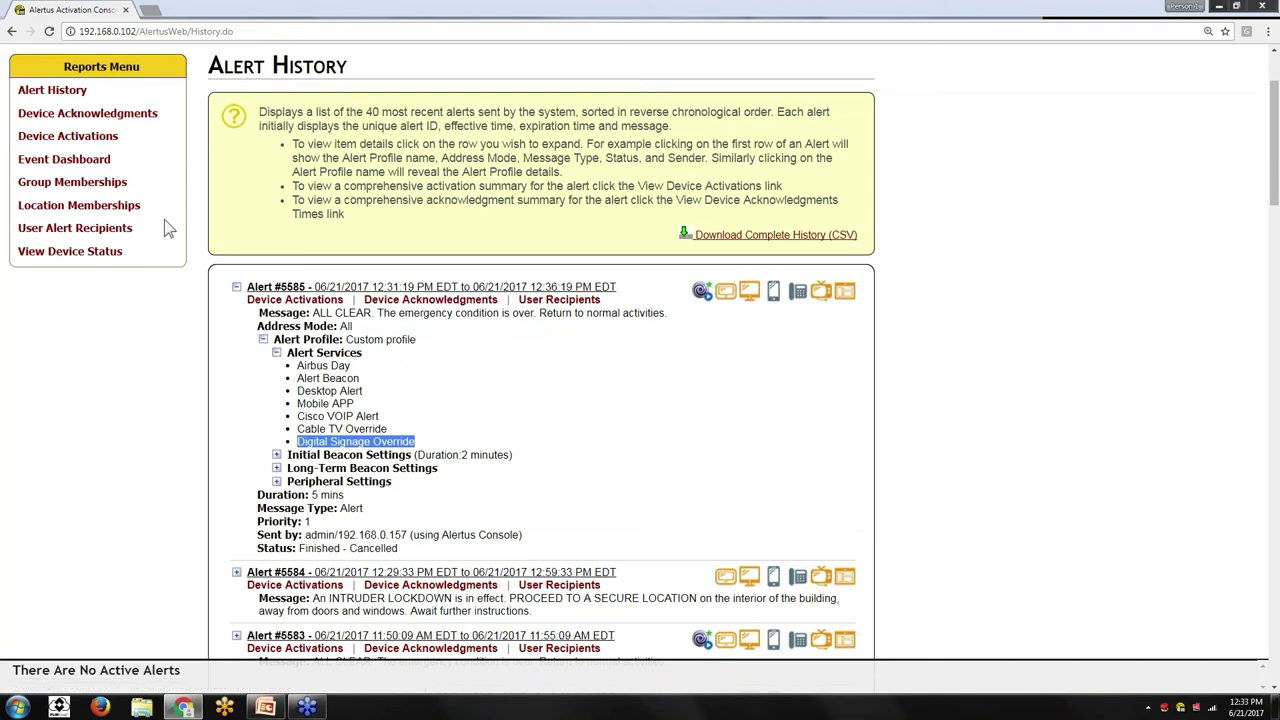
- Open the device status report and scroll through it
click(88, 258)
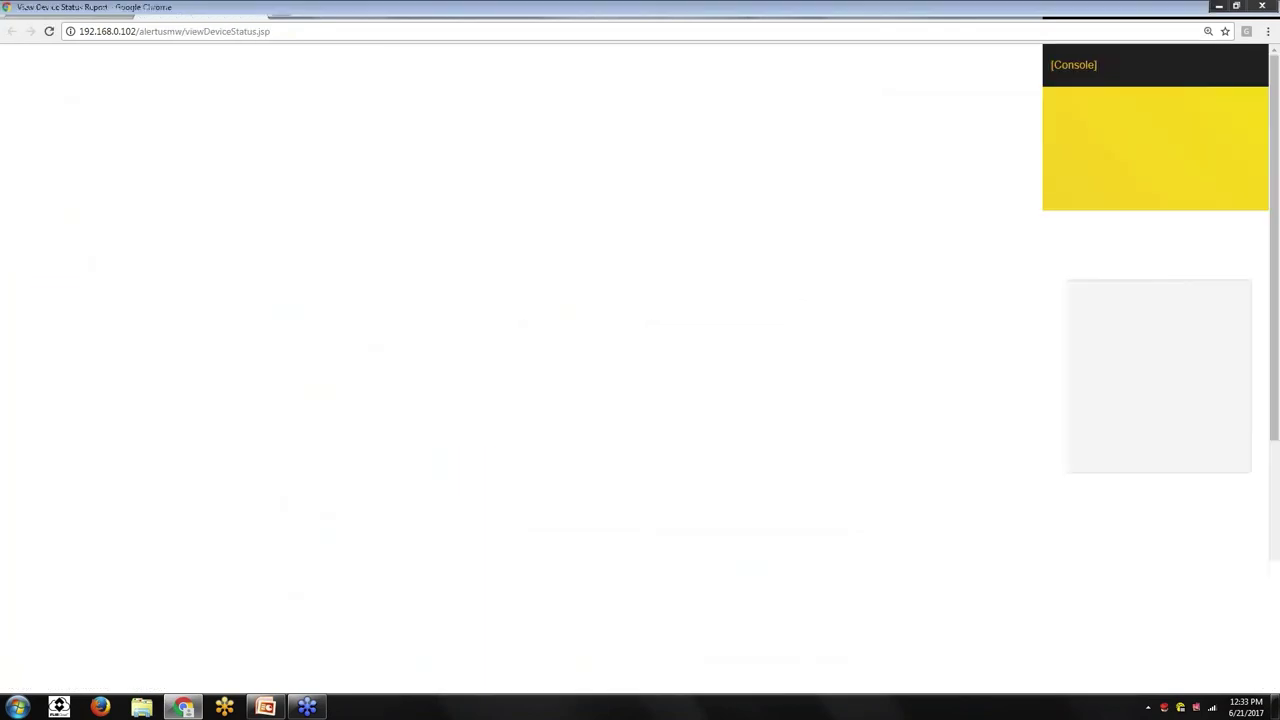
scroll(265, 332, down, 2)
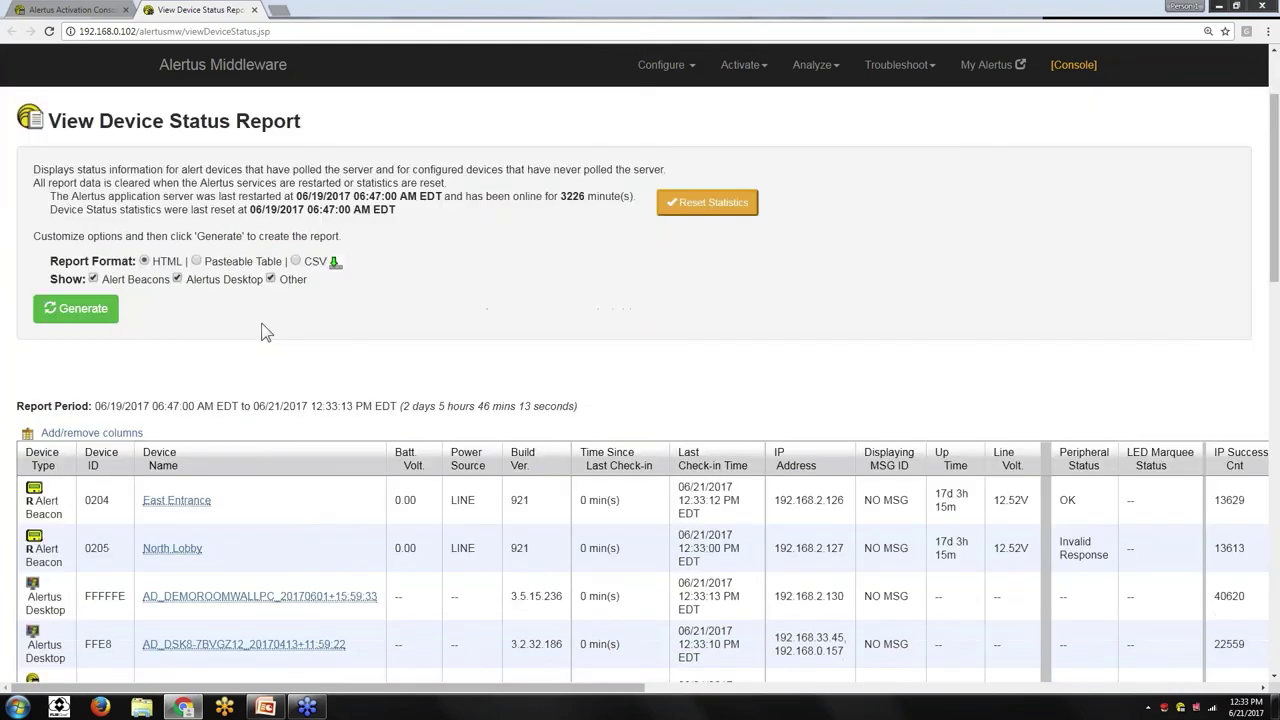
scroll(265, 332, down, 4)
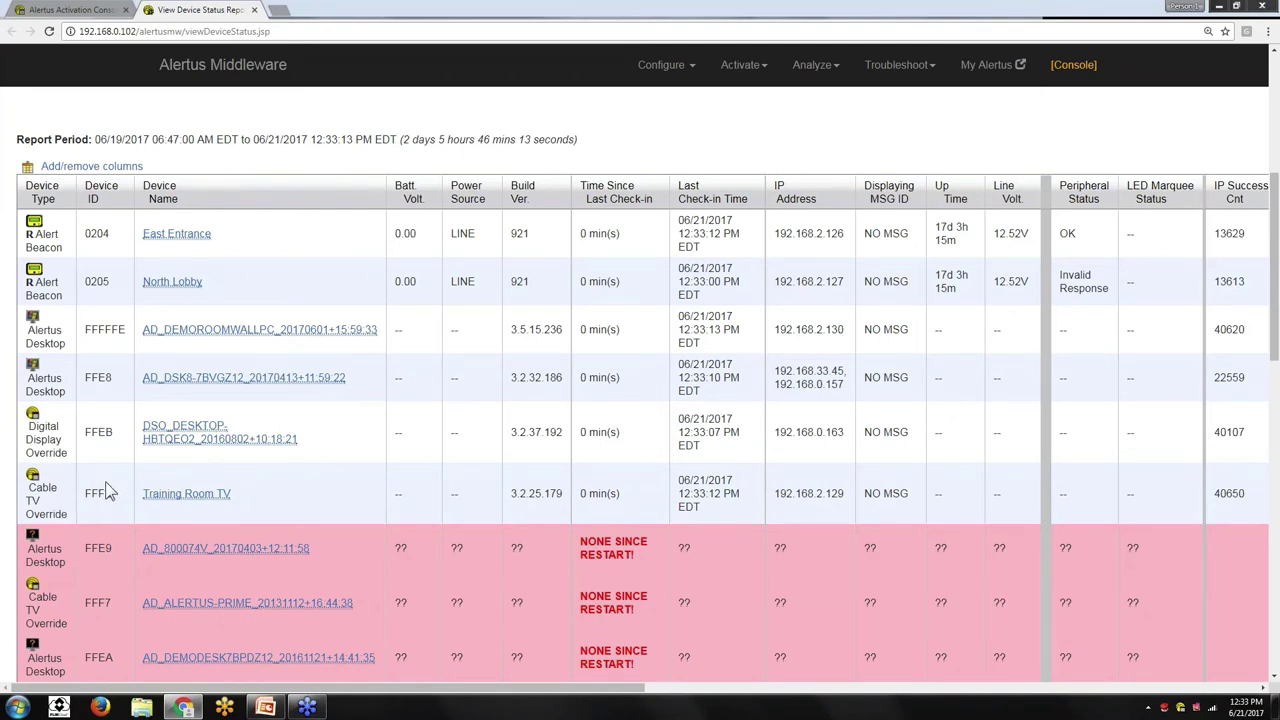
scroll(108, 492, down, 1)
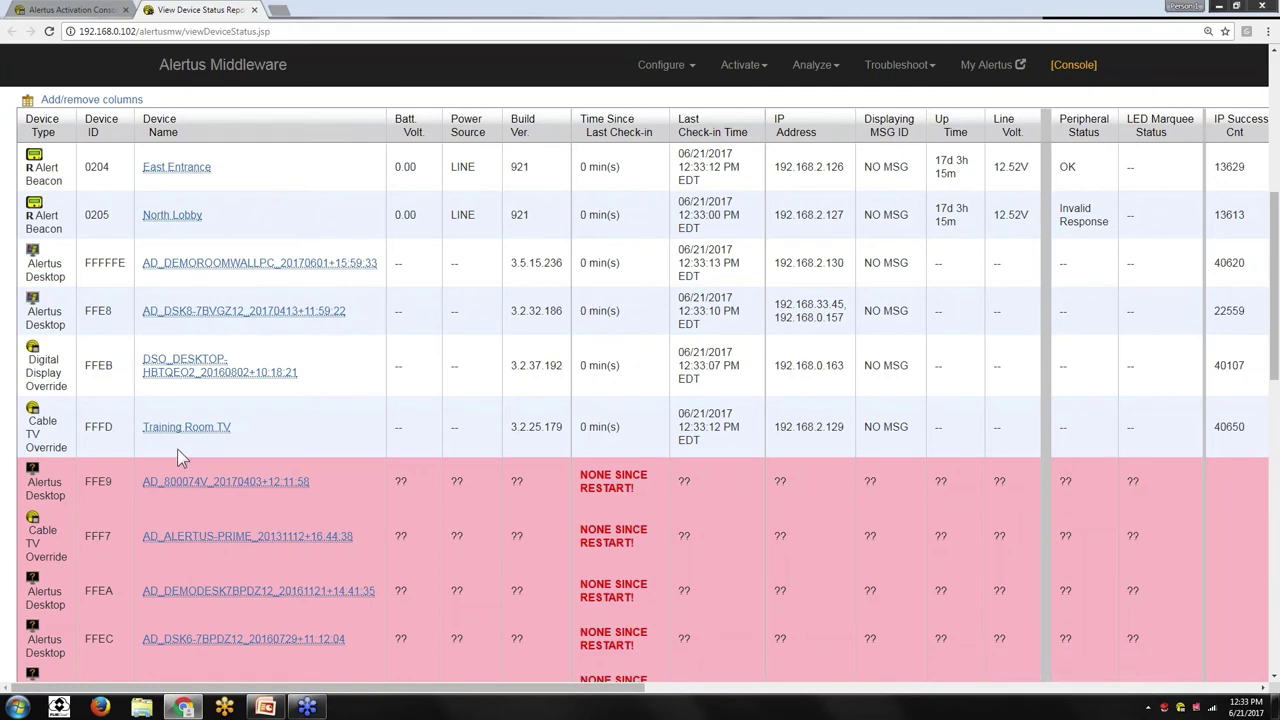
scroll(178, 457, up, 4)
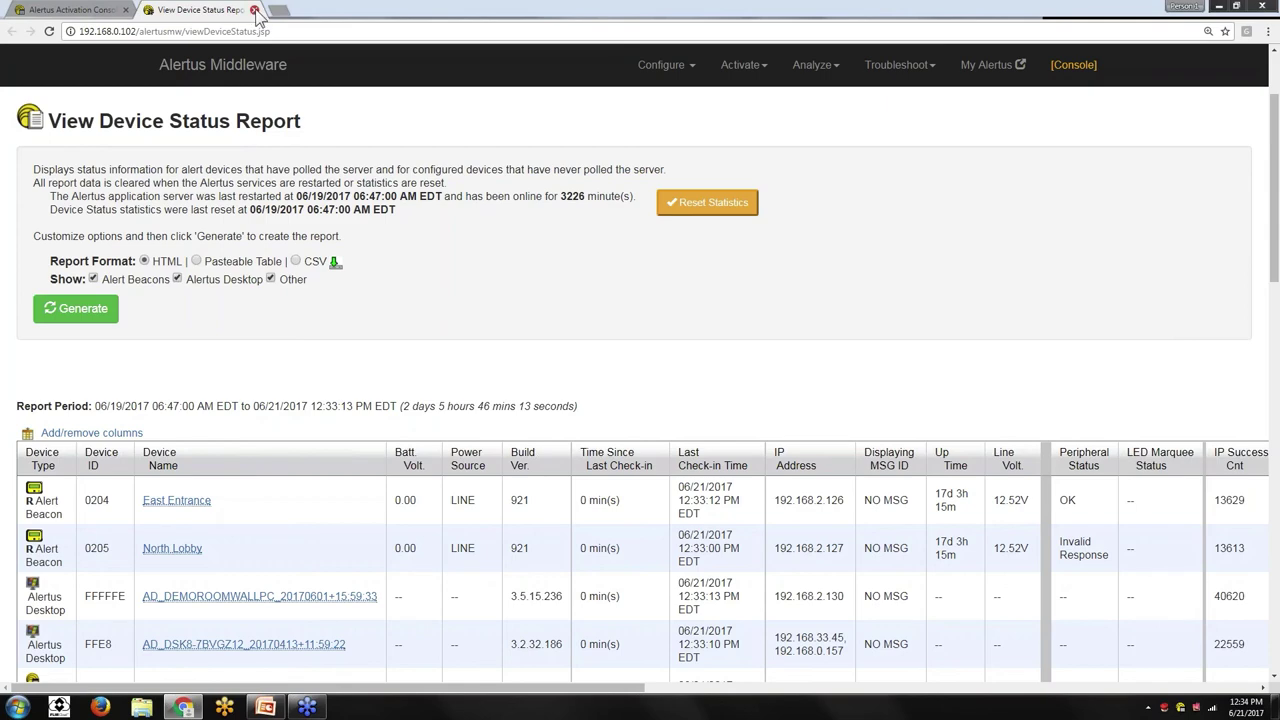
- Close the device status report tab and return to the console Home menu
click(255, 10)
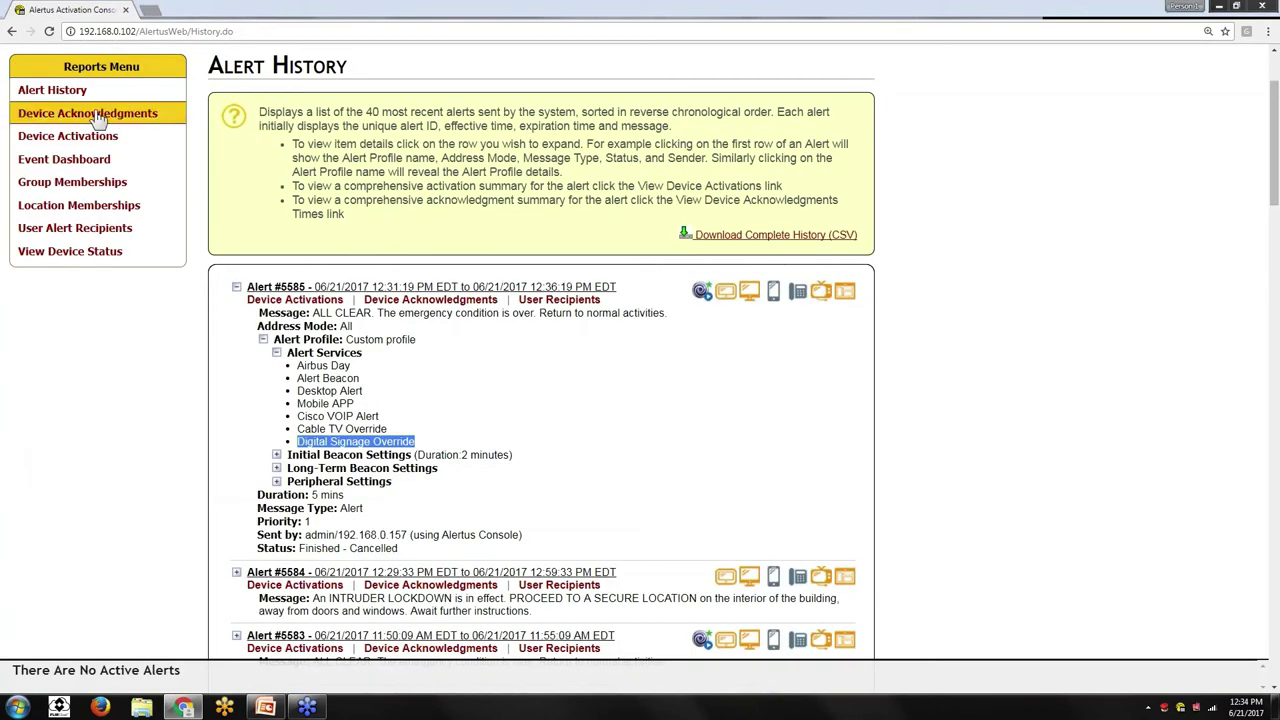
scroll(98, 118, up, 3)
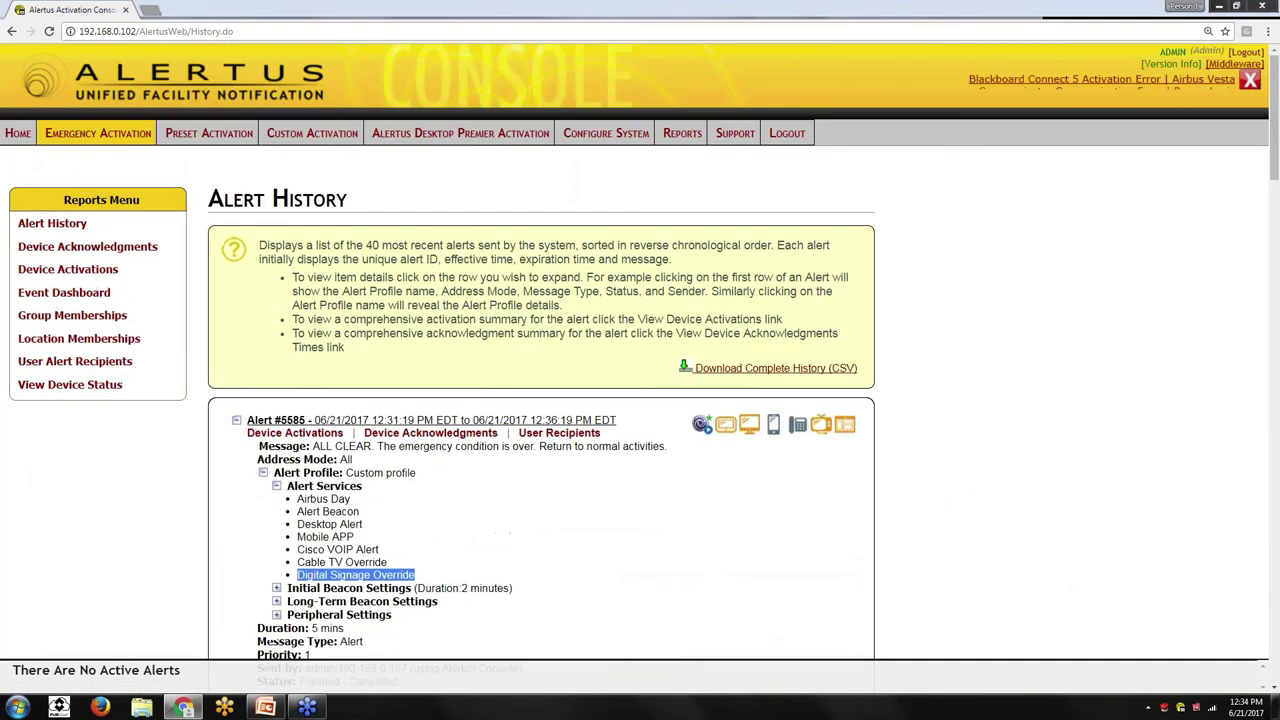
click(18, 133)
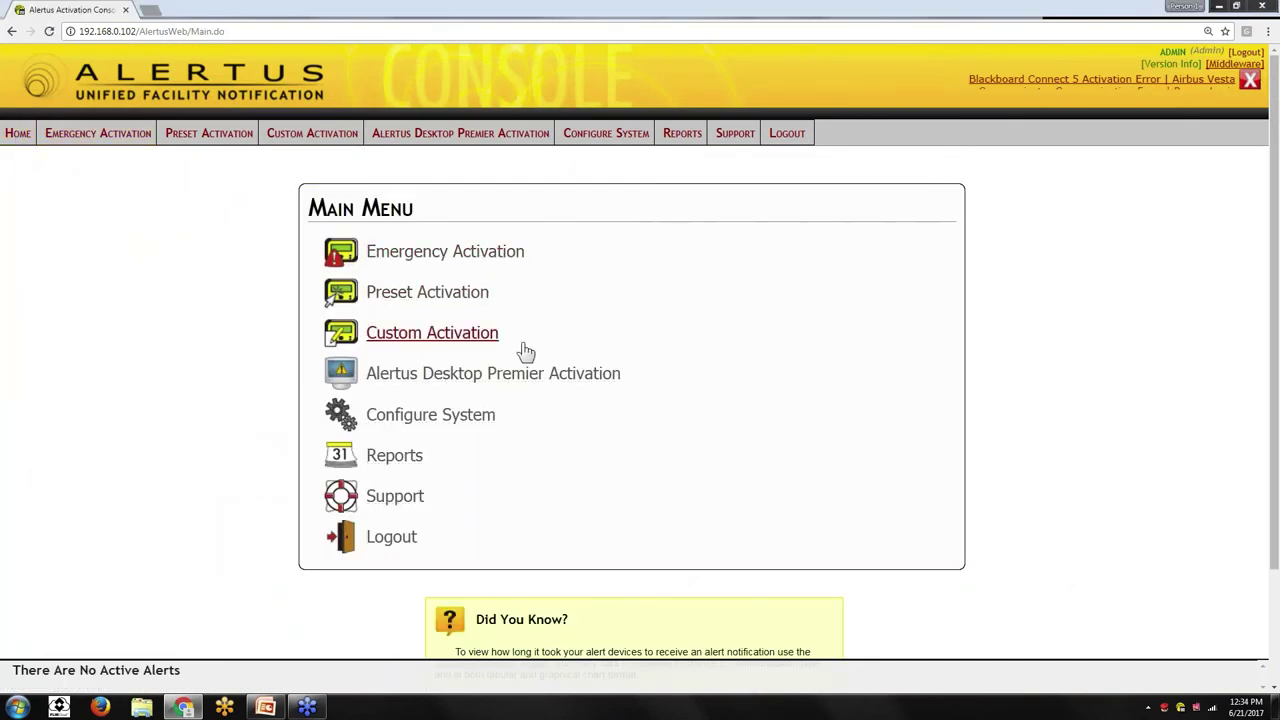
- Switch to the webinar presentation and run slide 21, the Q&A slide, as a slide show
click(265, 707)
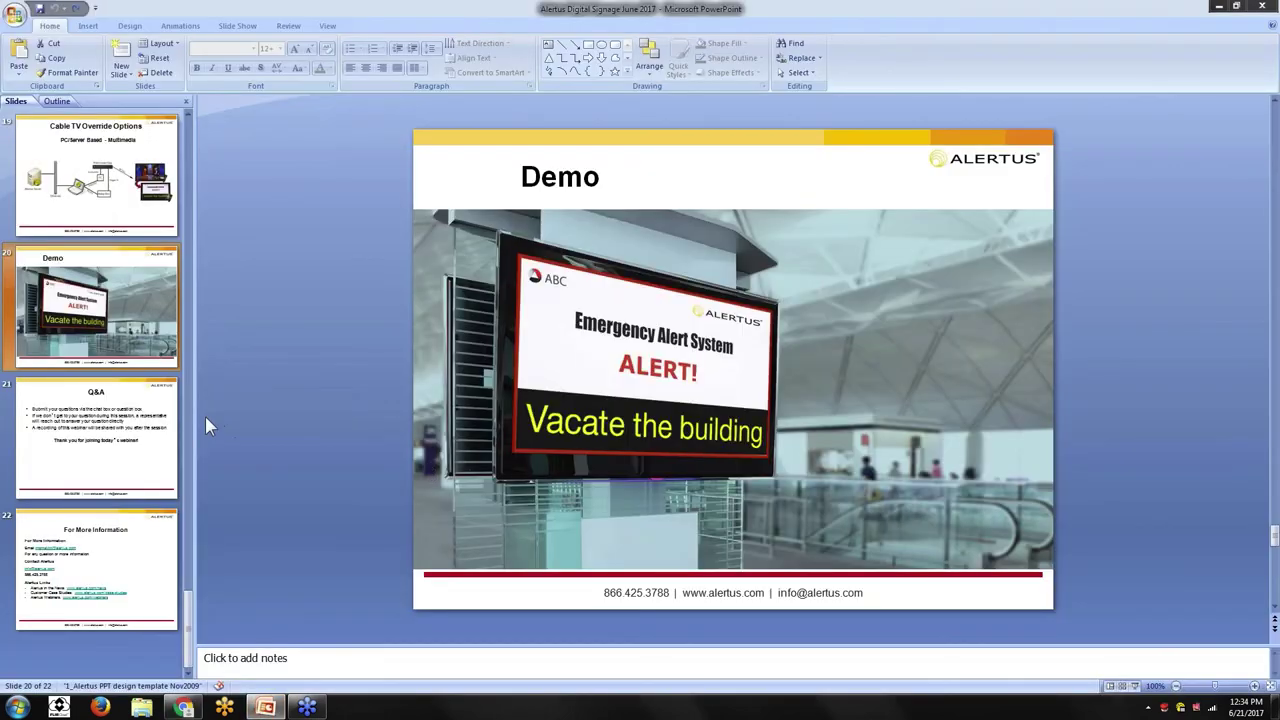
click(107, 427)
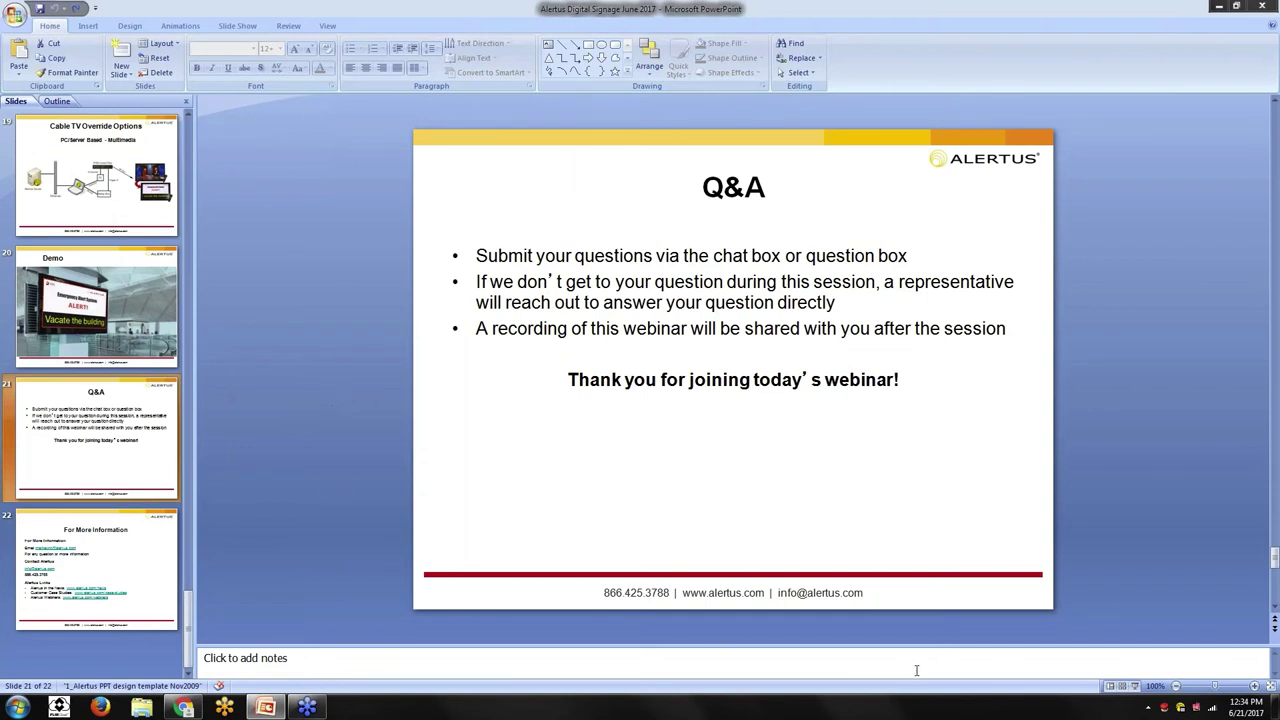
click(1134, 686)
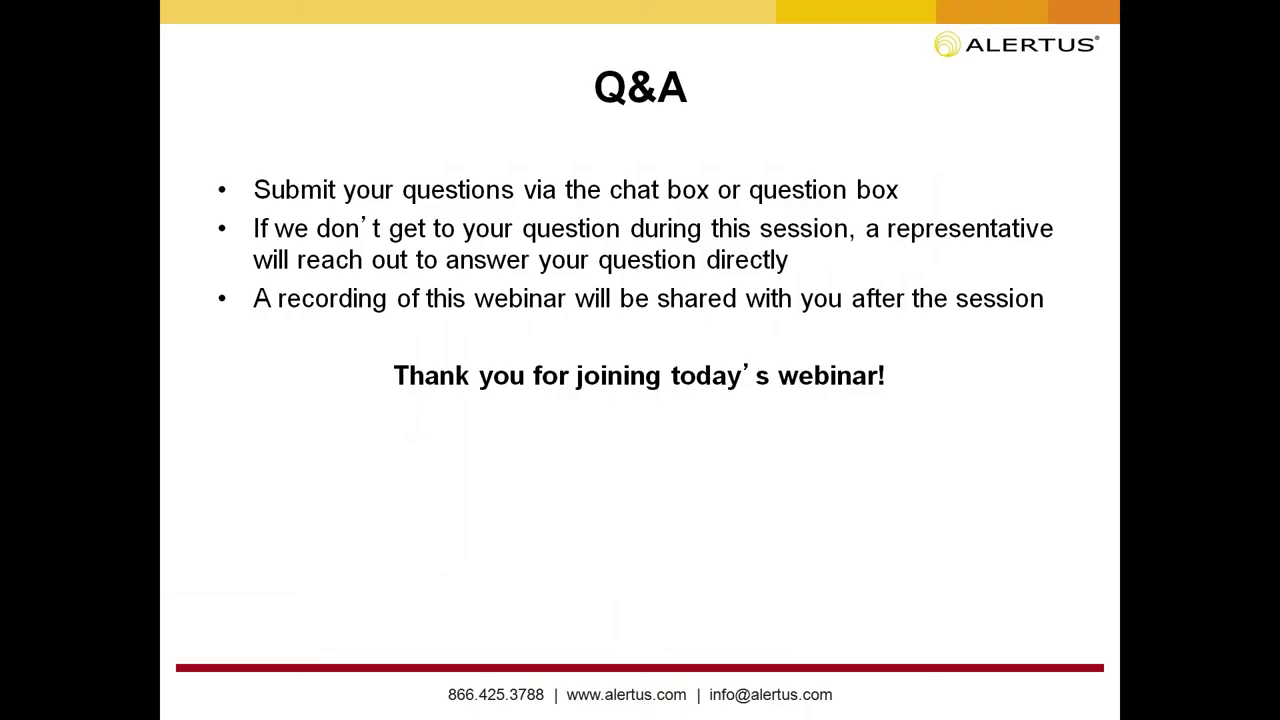